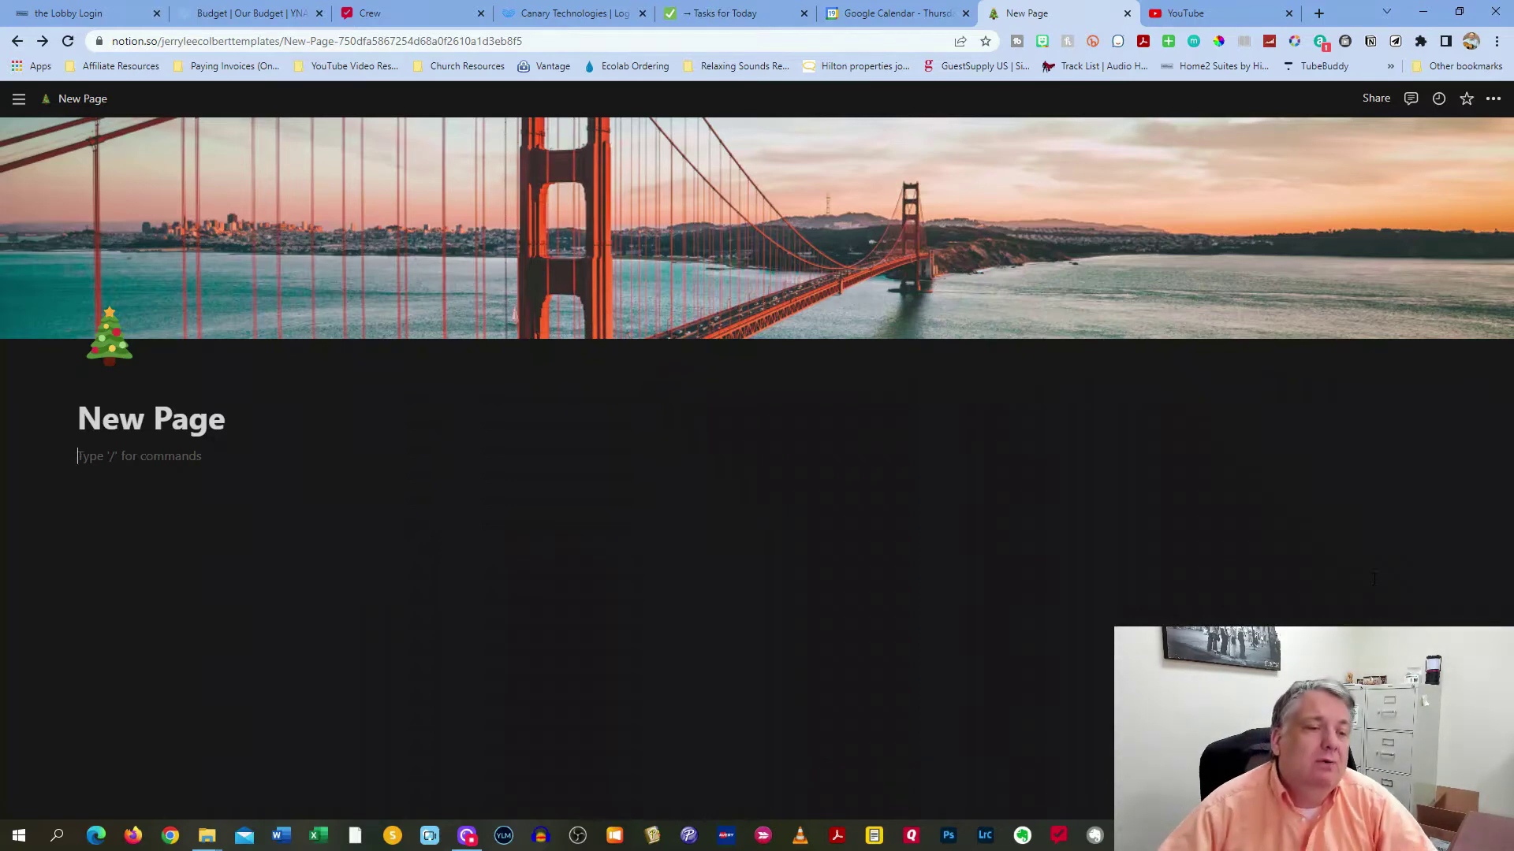
Rename the page title to Inventory and start an empty line beneath it.
{"action": "left_click", "coordinate": [219, 422]}
{"action": "left_click_drag", "start_coordinate": [224, 420], "coordinate": [78, 420]}
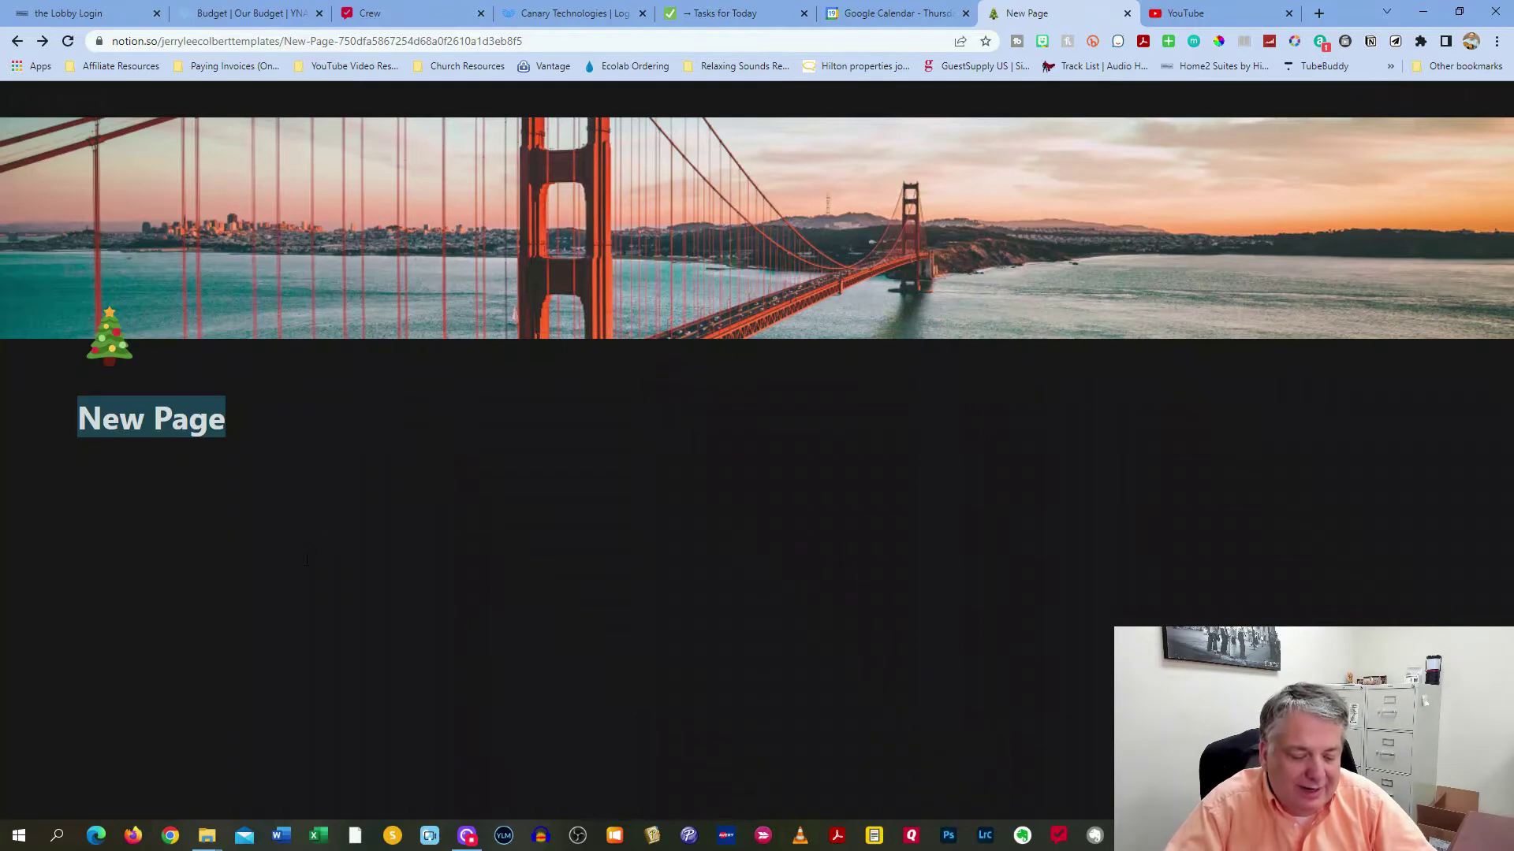
{"action": "type", "text": "Inventory"}
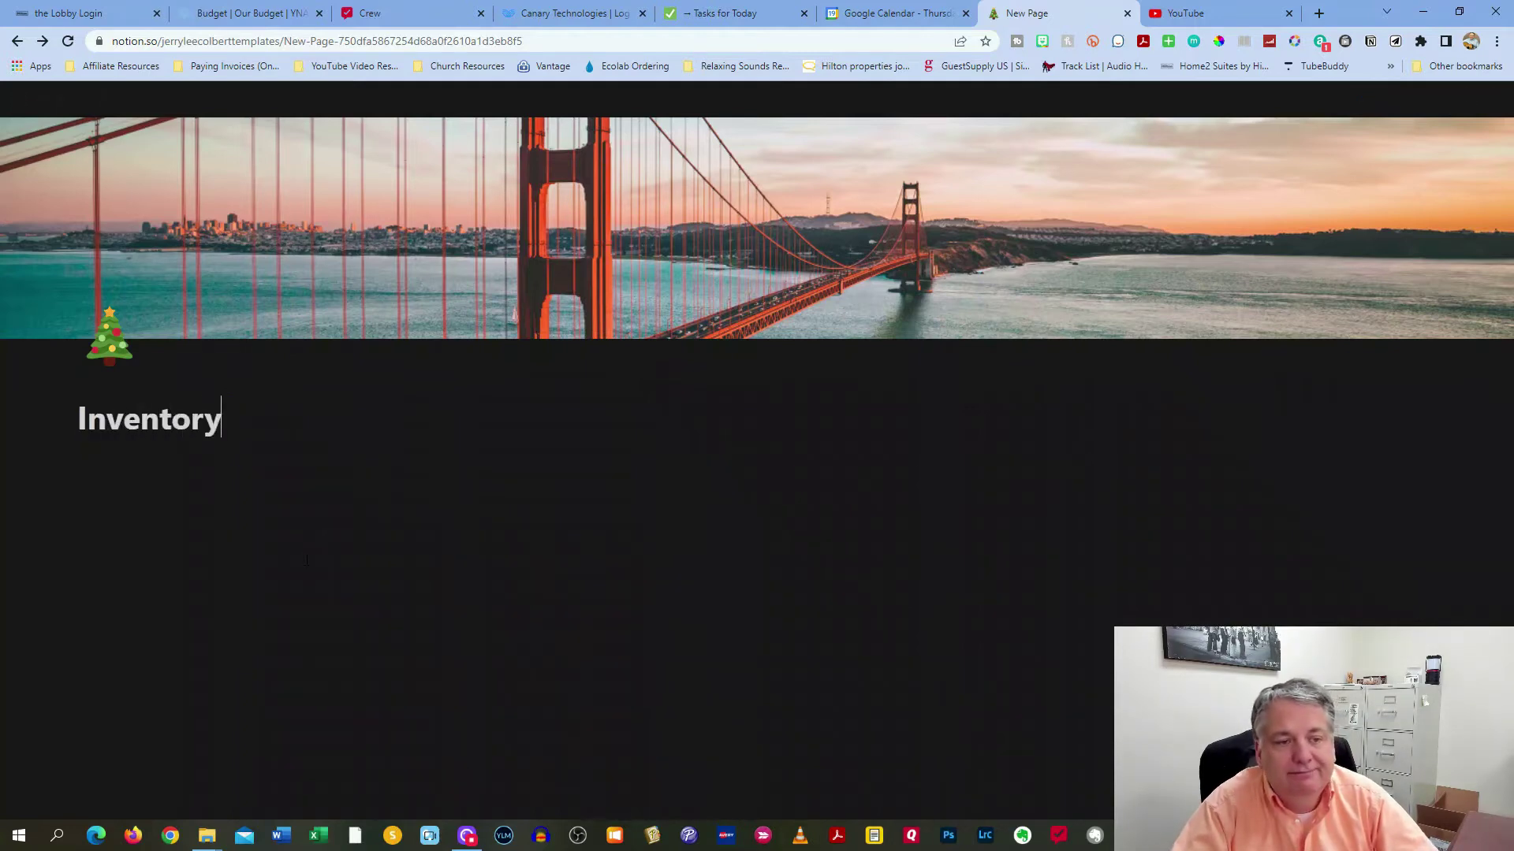
{"action": "key", "text": "Return"}
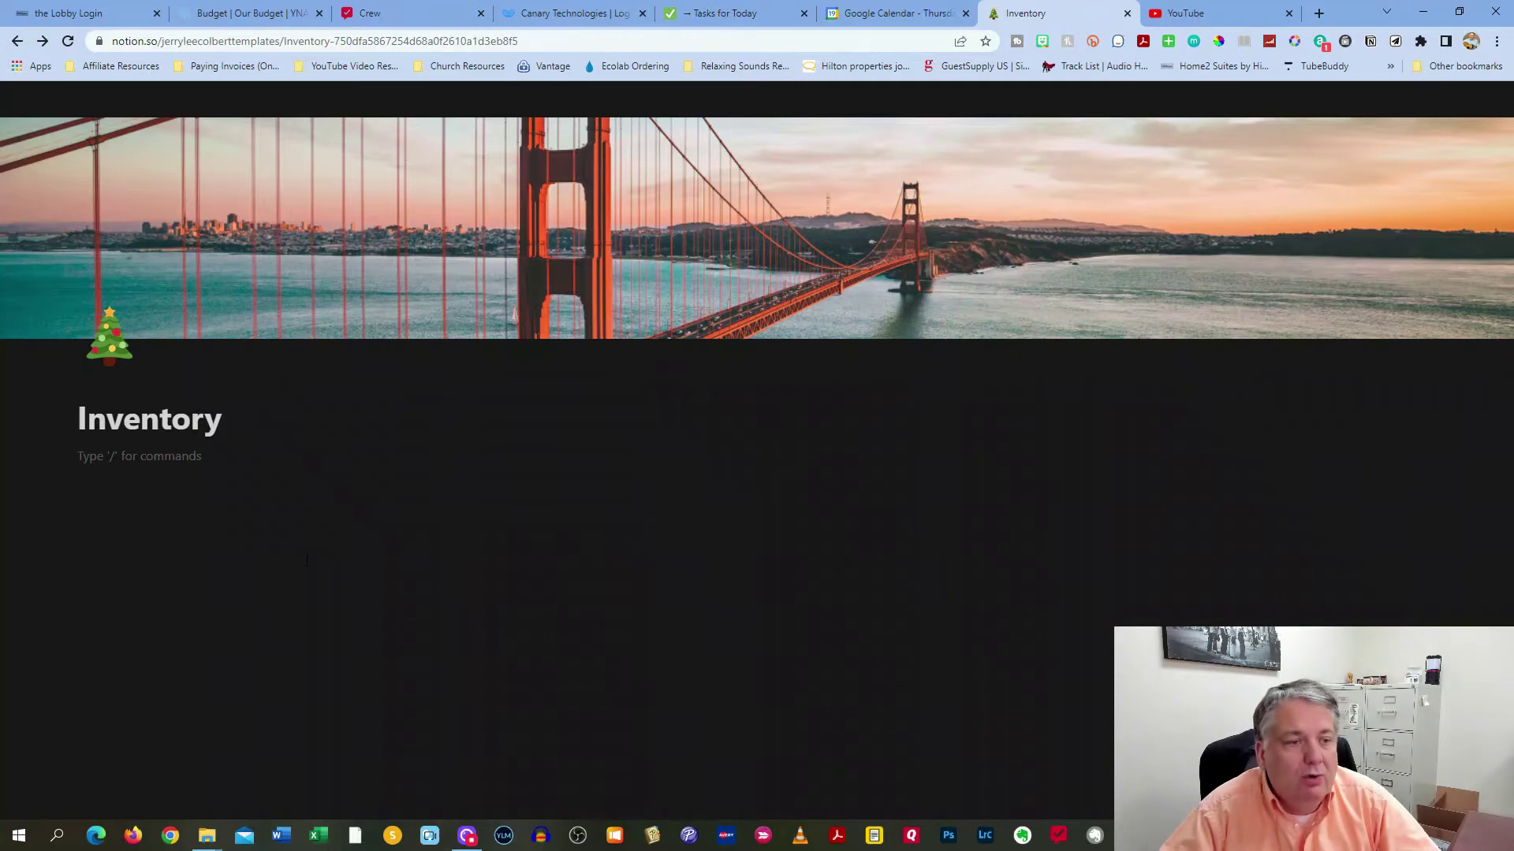
Insert a table view with a new database on the Inventory page and title it Inventory Database.
{"action": "type", "text": "/"}
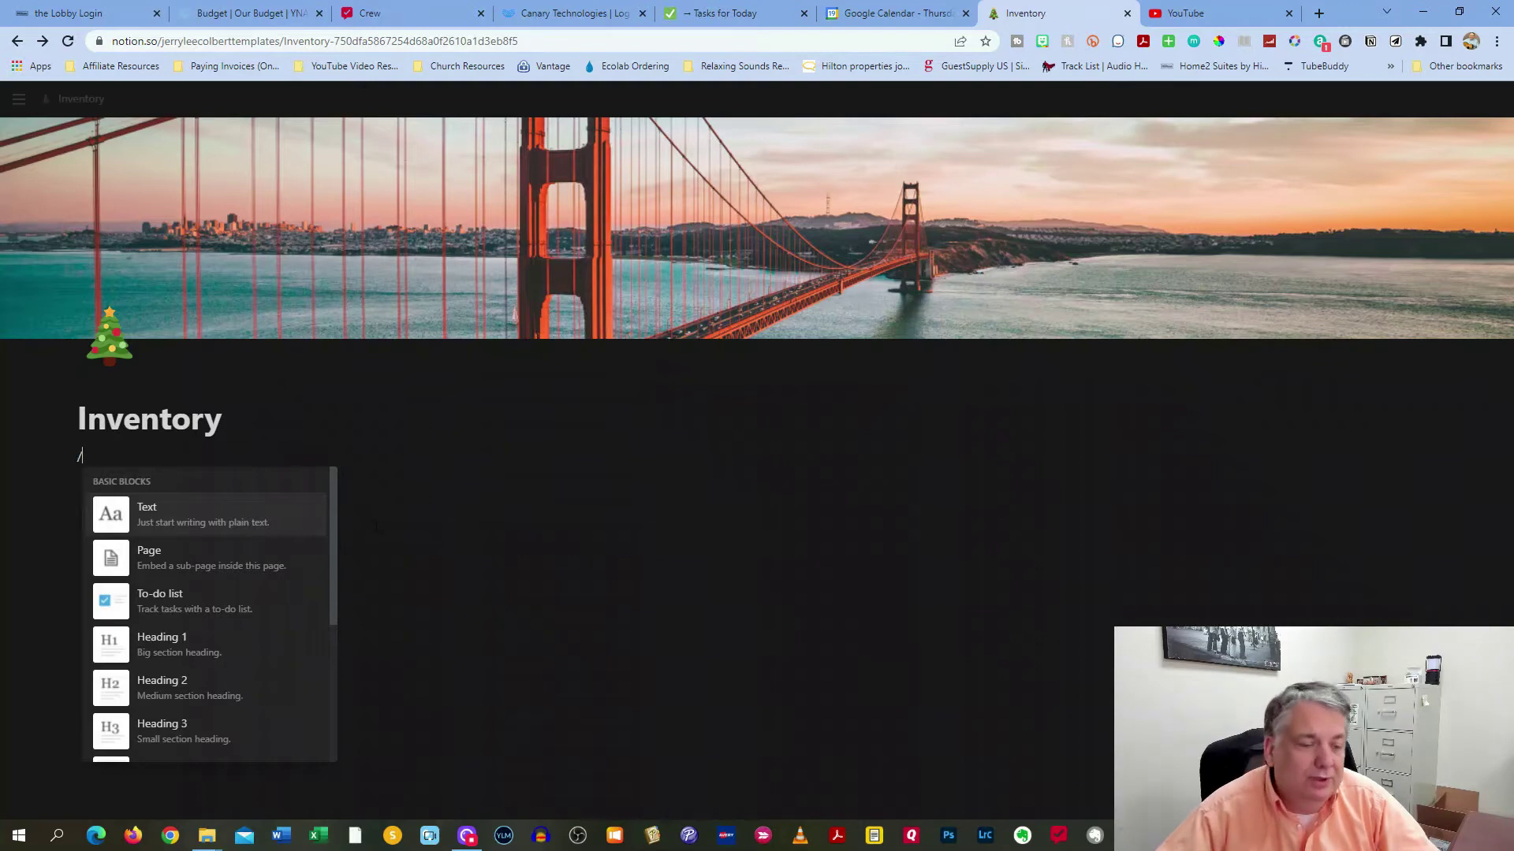
{"action": "scroll", "coordinate": [223, 549], "scroll_direction": "down", "scroll_amount": 1}
{"action": "scroll", "coordinate": [223, 549], "scroll_direction": "down", "scroll_amount": 6}
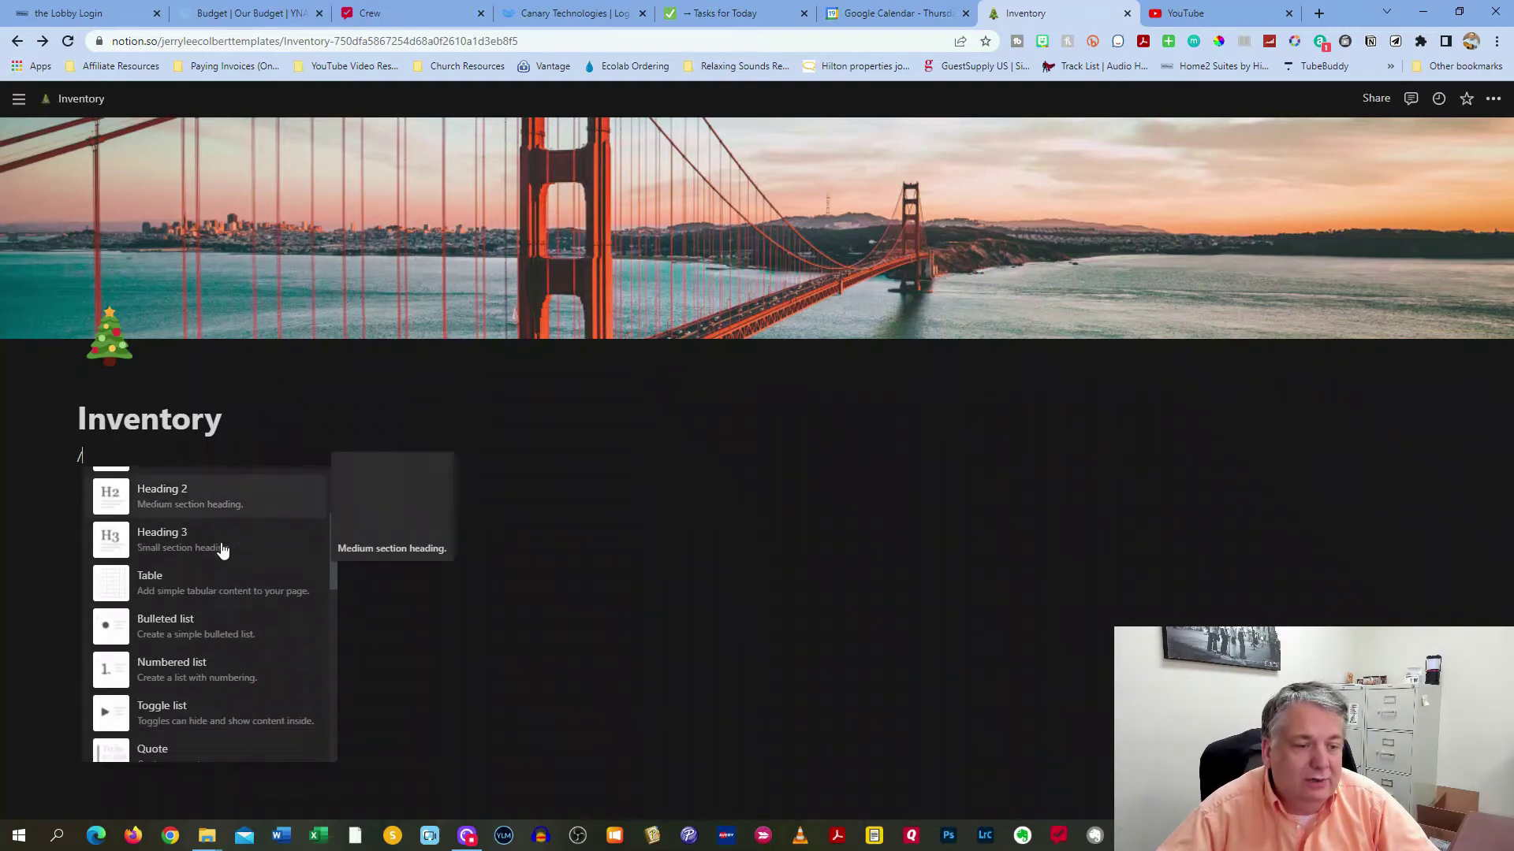
{"action": "scroll", "coordinate": [223, 549], "scroll_direction": "down", "scroll_amount": 5}
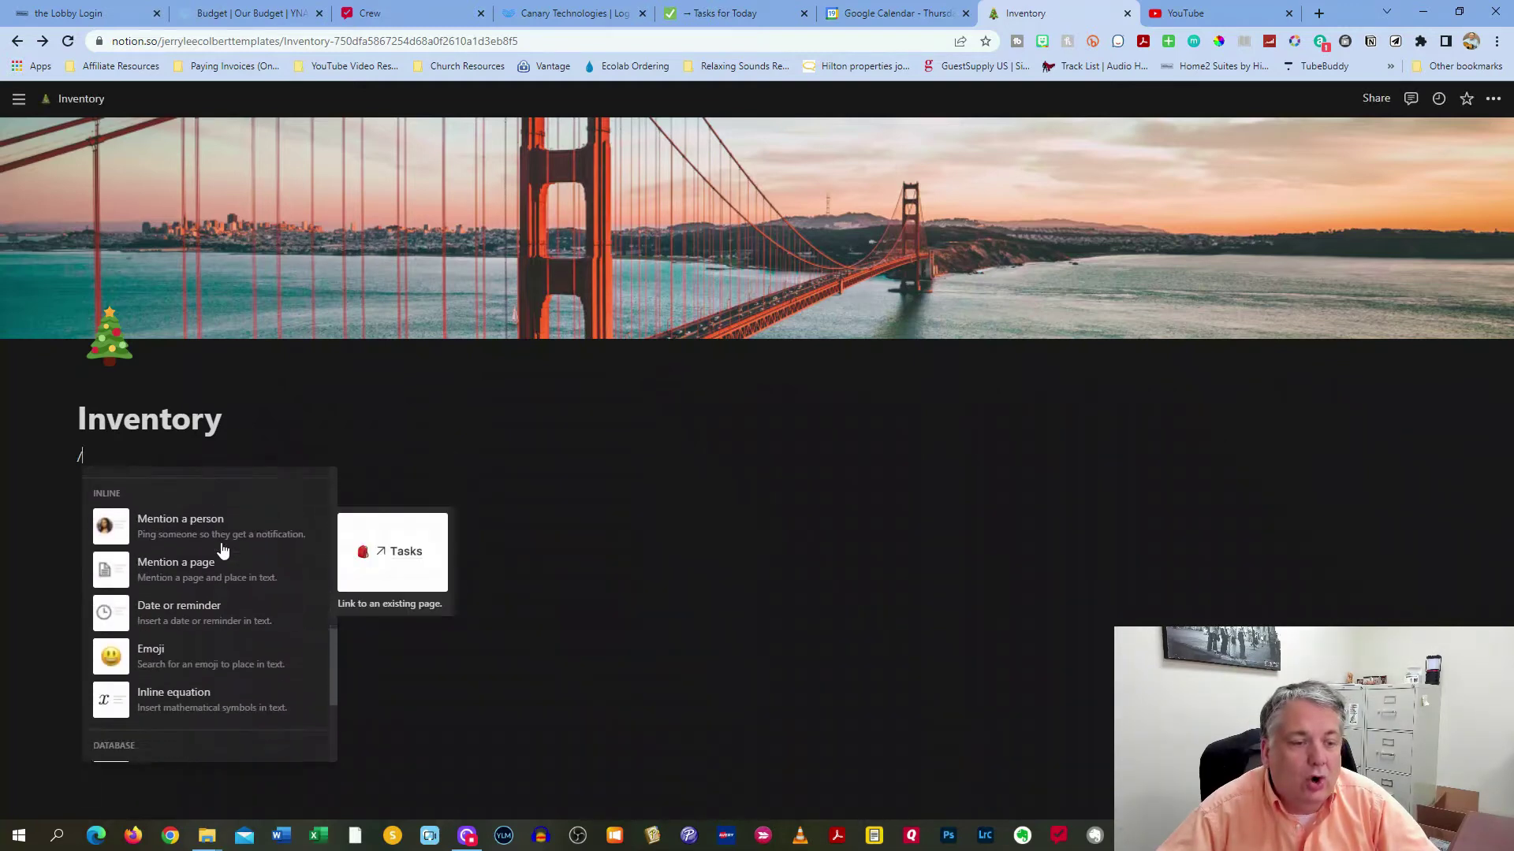
{"action": "scroll", "coordinate": [223, 549], "scroll_direction": "down", "scroll_amount": 2}
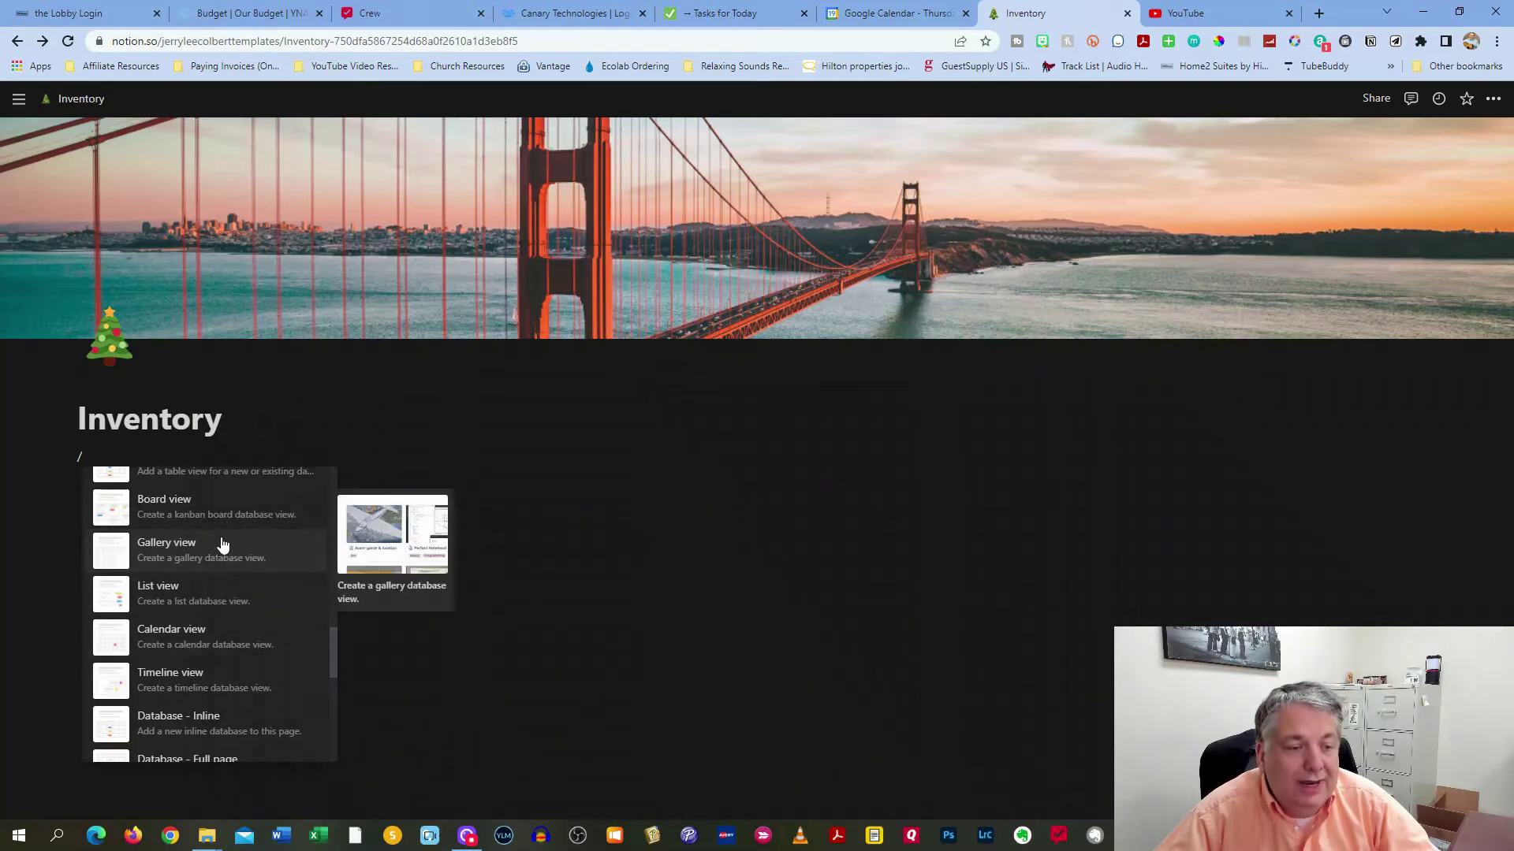
{"action": "scroll", "coordinate": [223, 544], "scroll_direction": "up", "scroll_amount": 10}
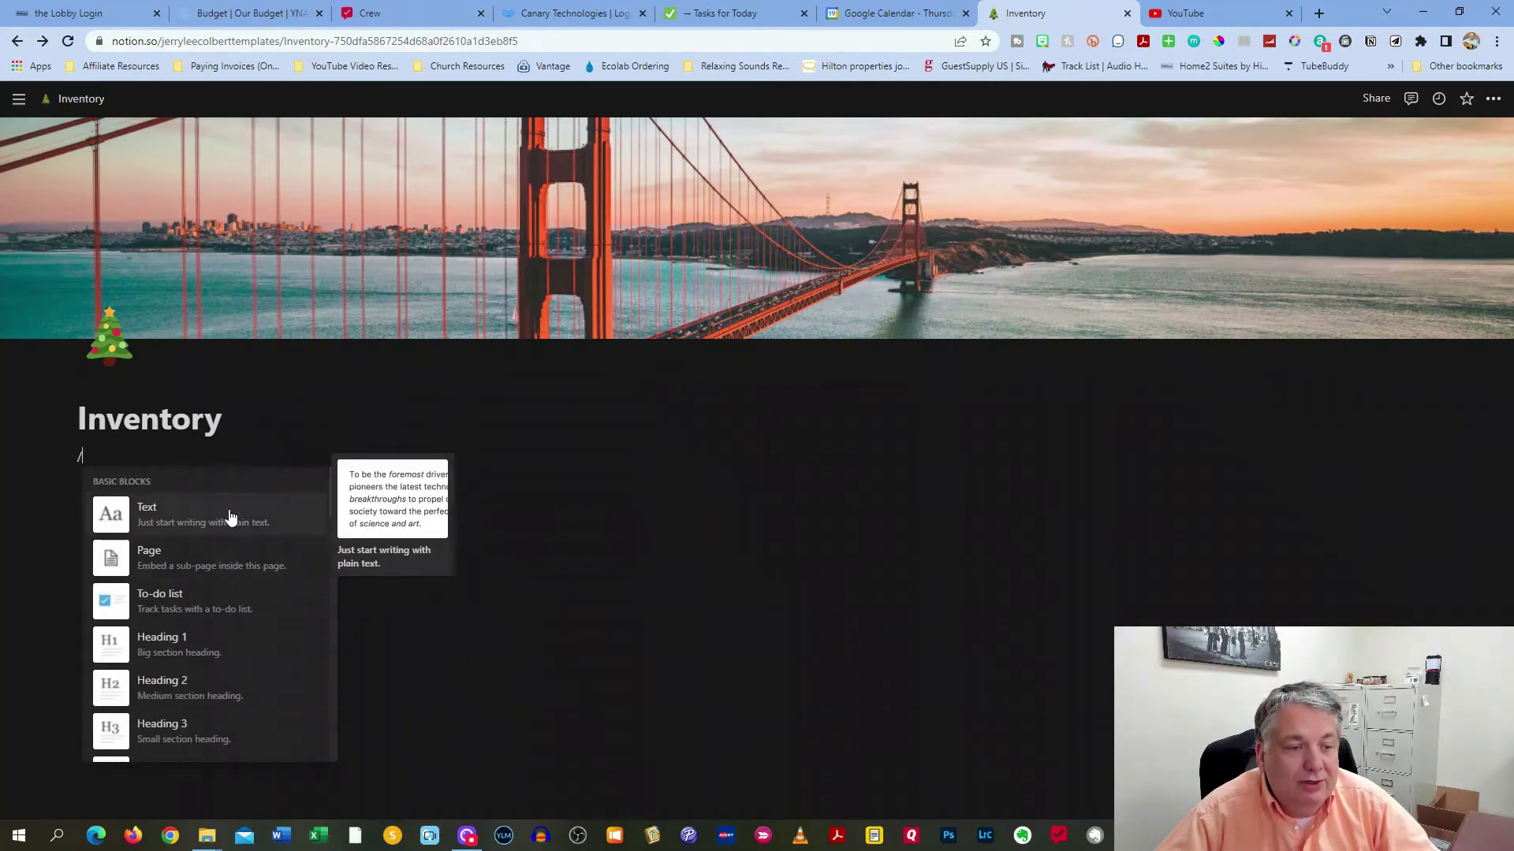
{"action": "scroll", "coordinate": [224, 610], "scroll_direction": "down", "scroll_amount": 1}
{"action": "scroll", "coordinate": [224, 609], "scroll_direction": "down", "scroll_amount": 8}
{"action": "scroll", "coordinate": [225, 609], "scroll_direction": "down", "scroll_amount": 5}
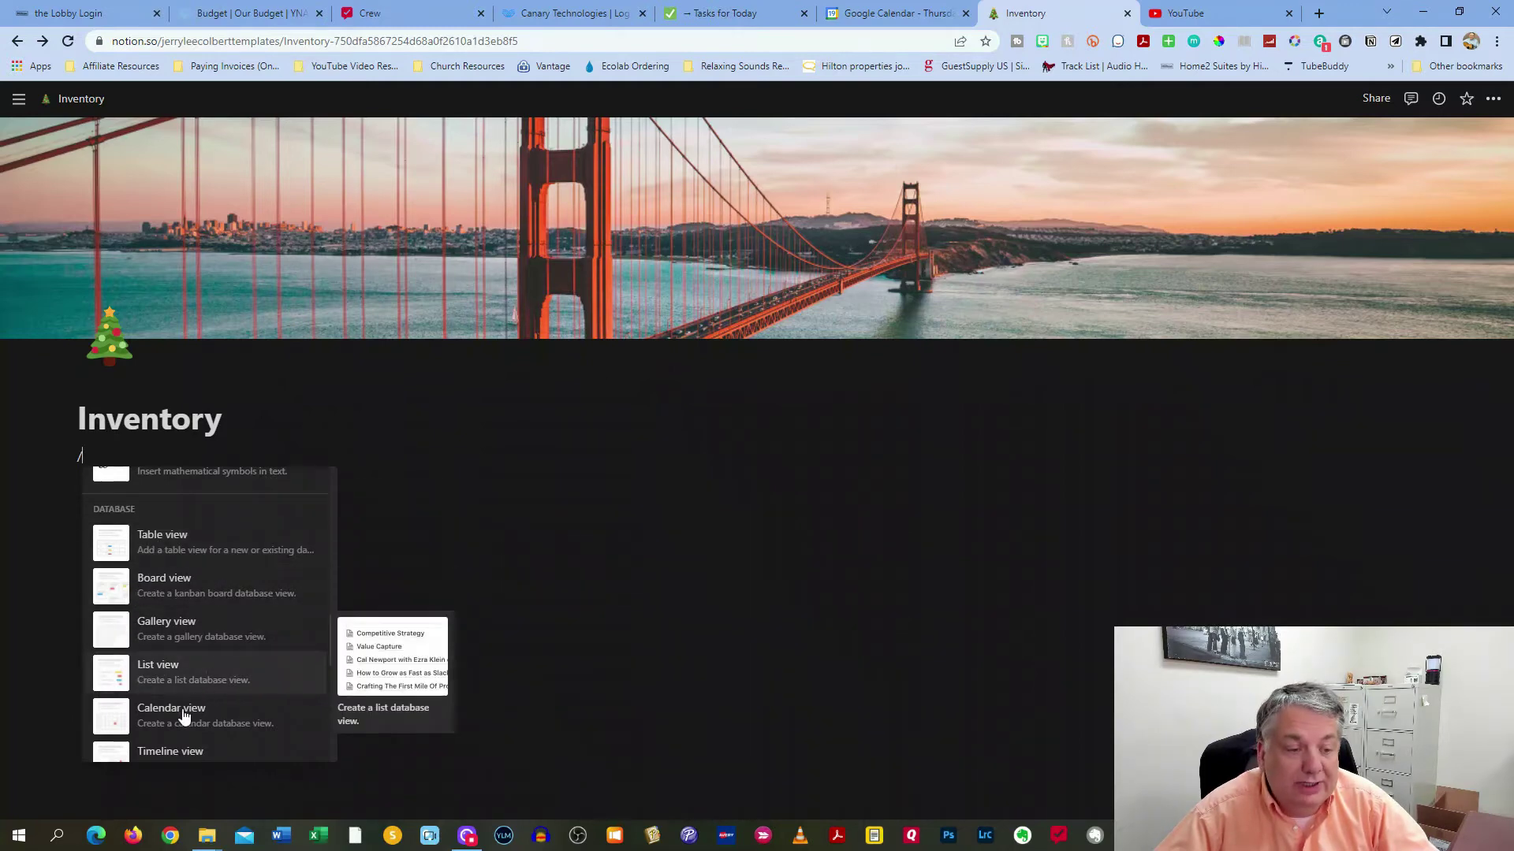
{"action": "scroll", "coordinate": [204, 721], "scroll_direction": "down", "scroll_amount": 1}
{"action": "scroll", "coordinate": [219, 640], "scroll_direction": "up", "scroll_amount": 2}
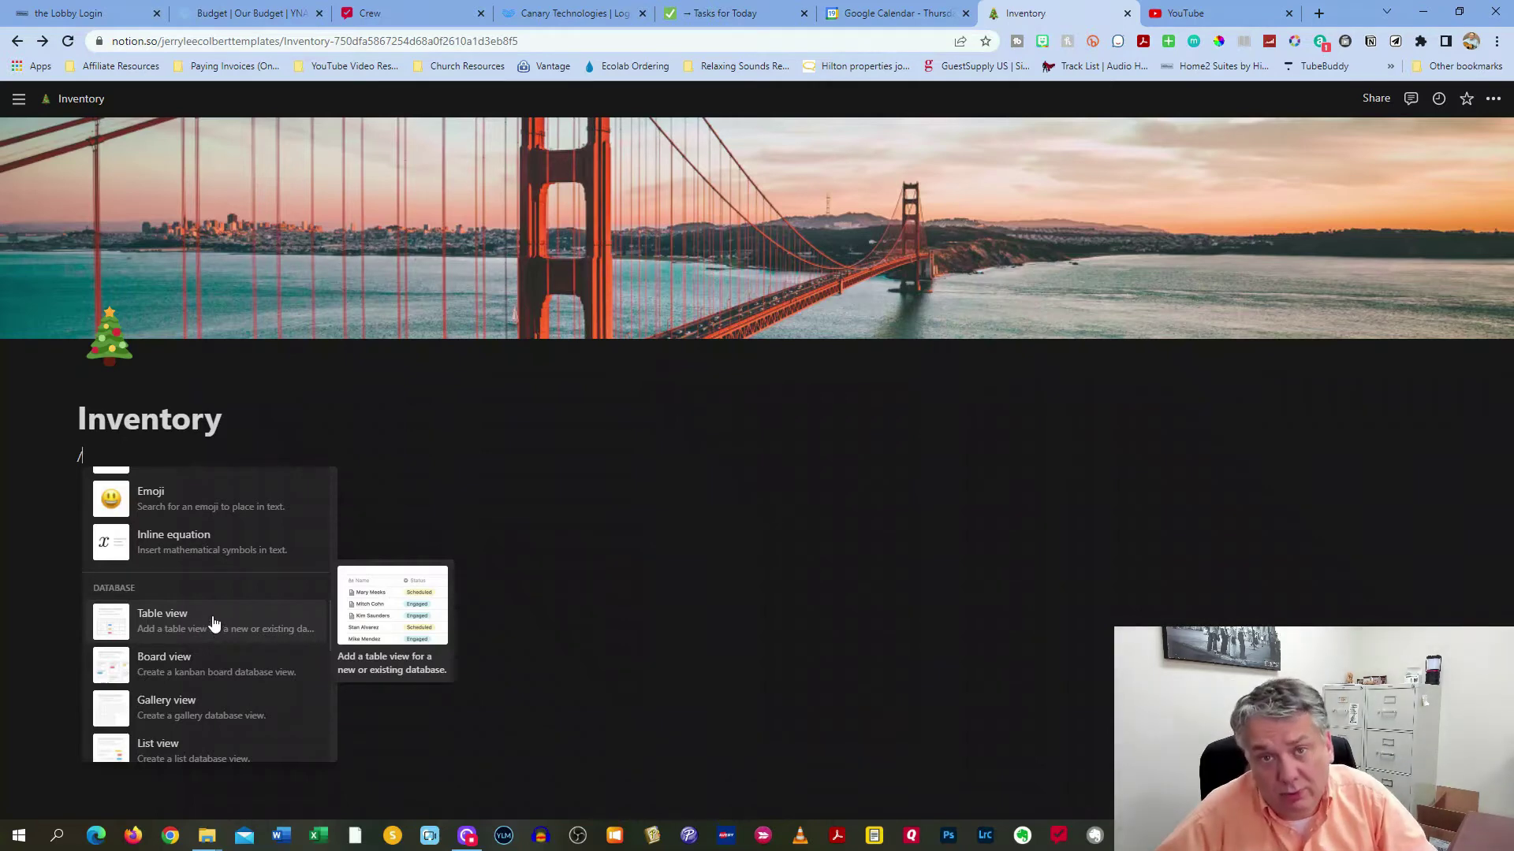
{"action": "left_click", "coordinate": [176, 623]}
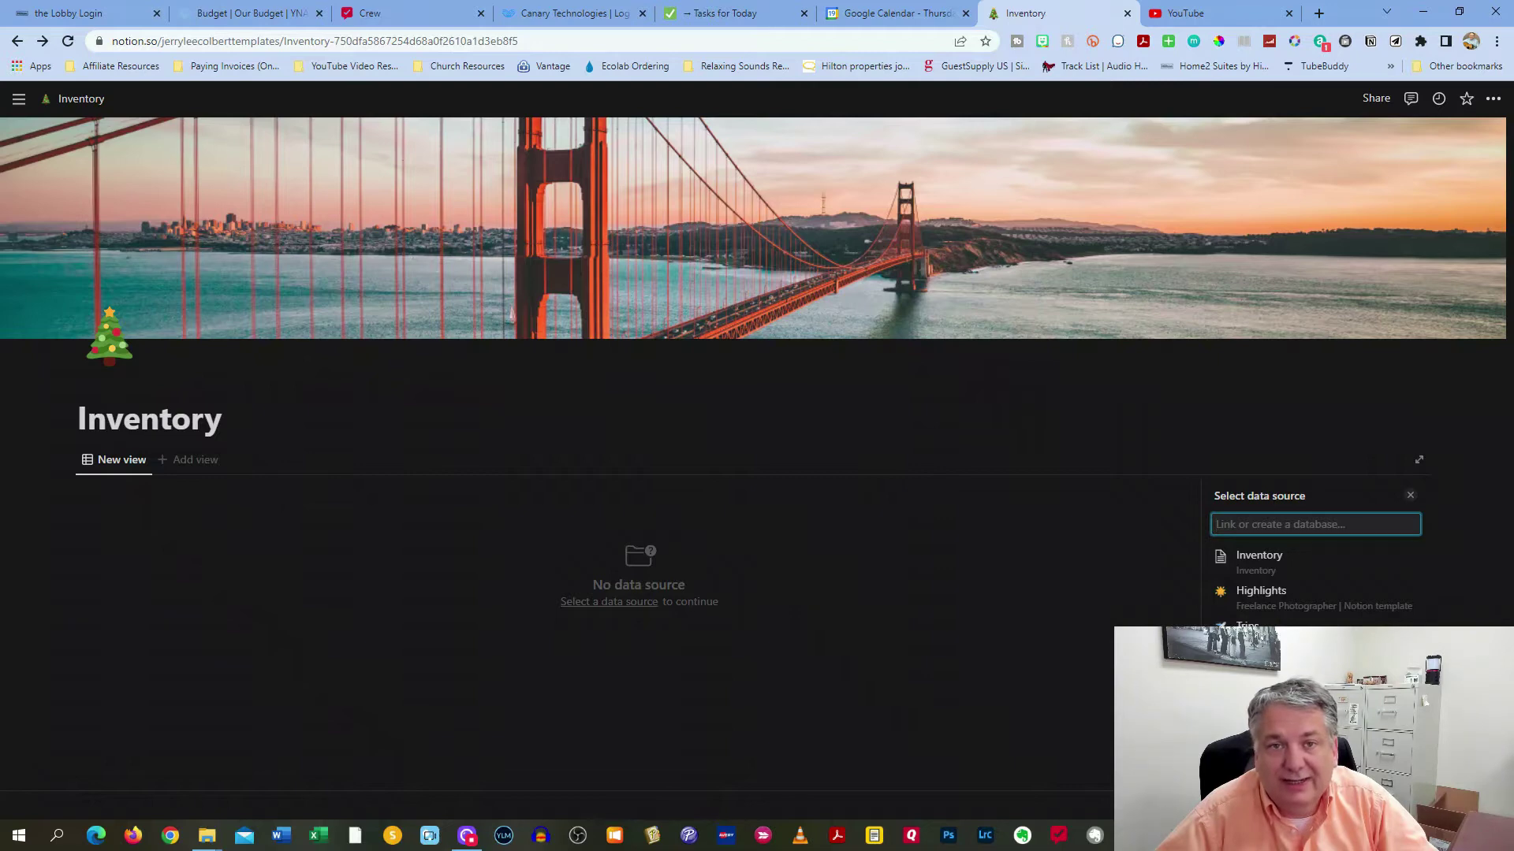
{"action": "left_click", "coordinate": [1278, 774]}
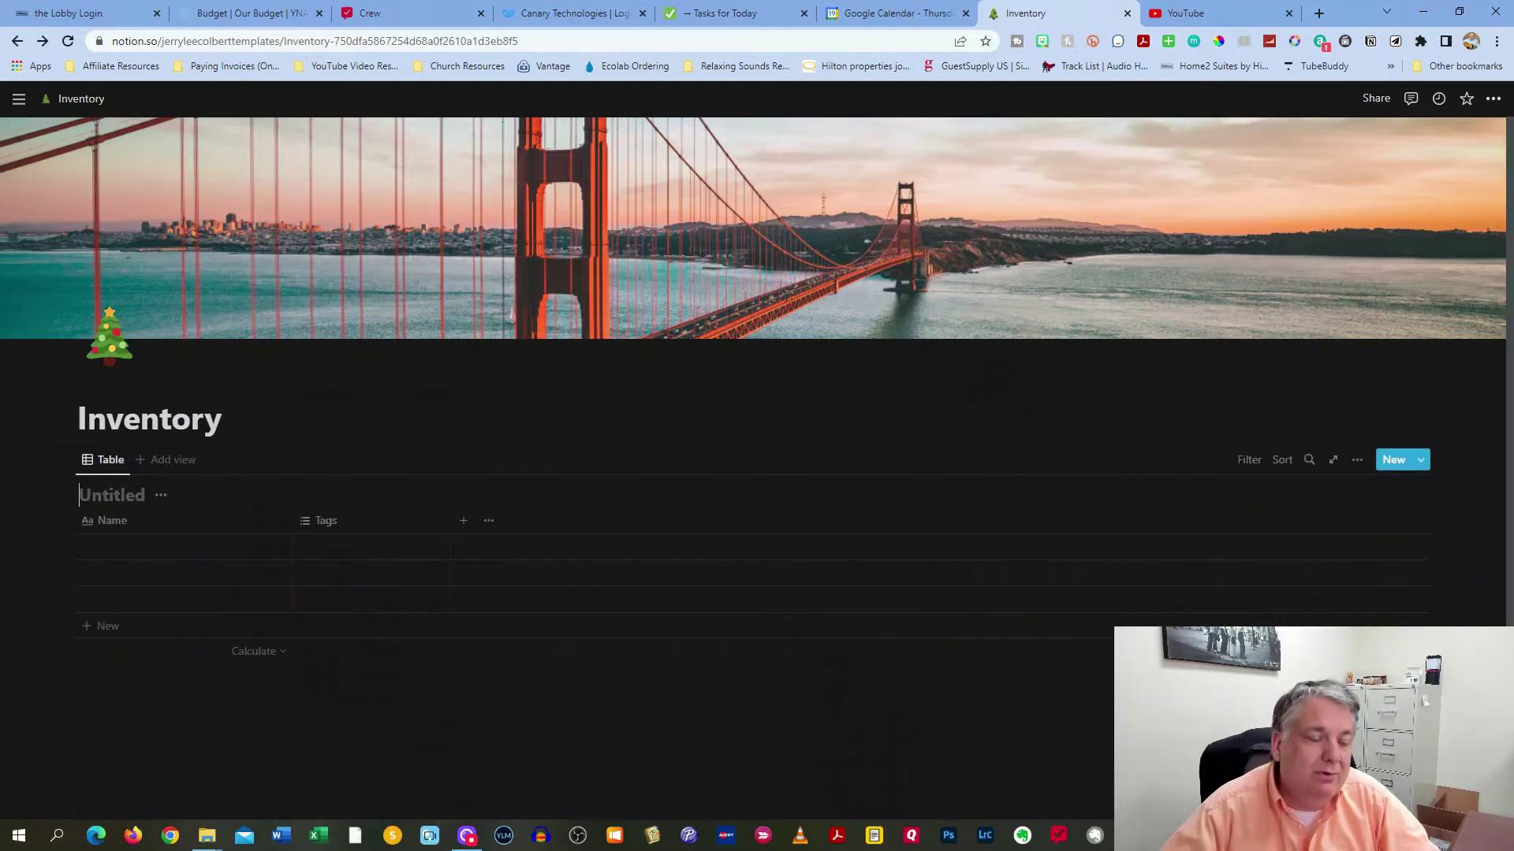
{"action": "type", "text": "Inventory Database"}
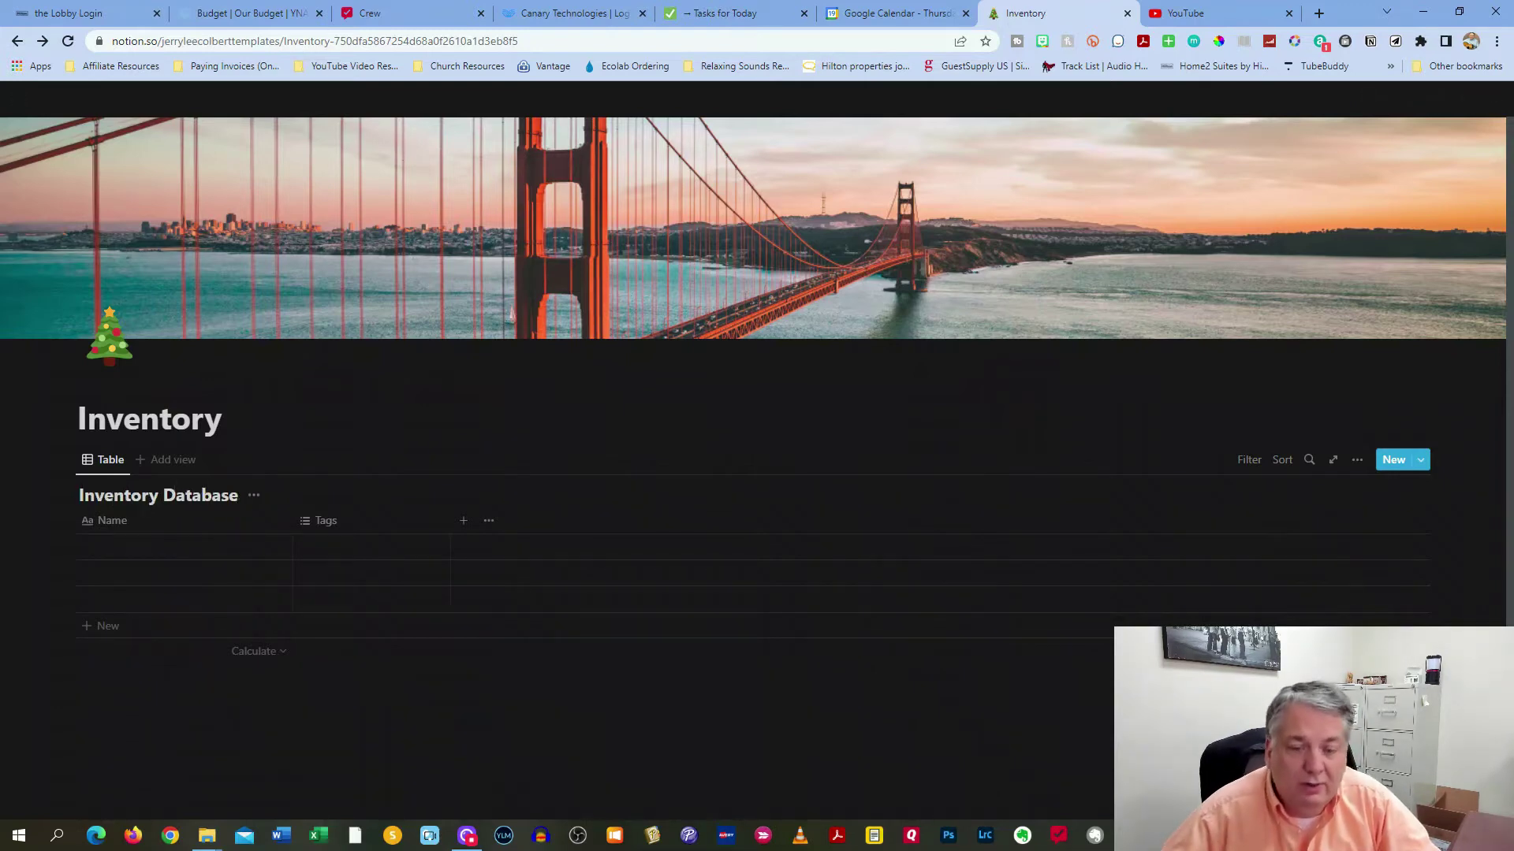
{"action": "left_click", "coordinate": [864, 747]}
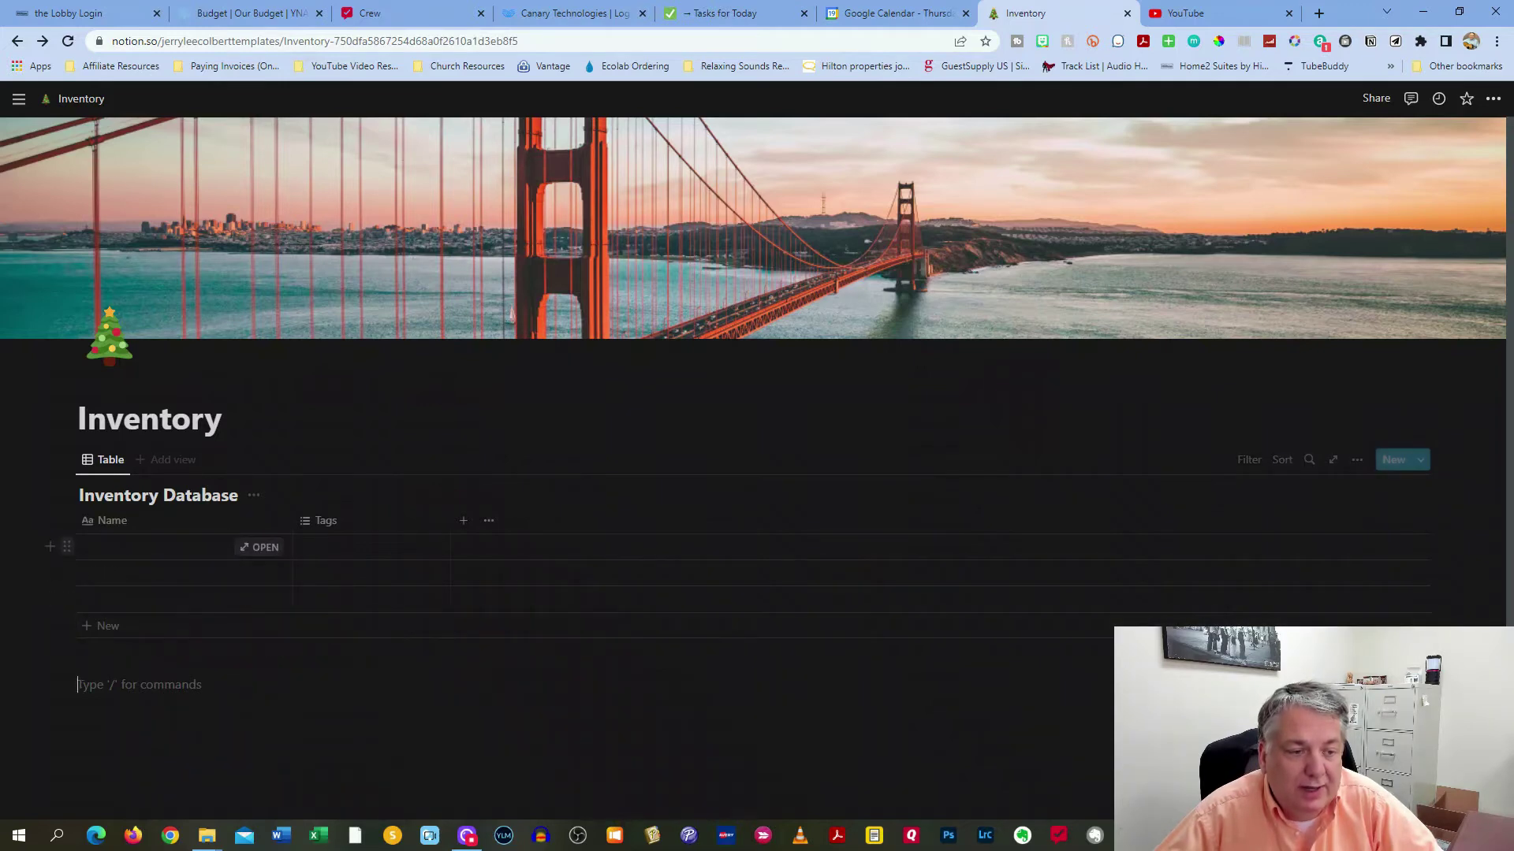
Delete two of the empty rows from the Inventory Database table, leaving a single blank row.
{"action": "left_click", "coordinate": [67, 547]}
{"action": "left_click", "coordinate": [131, 495]}
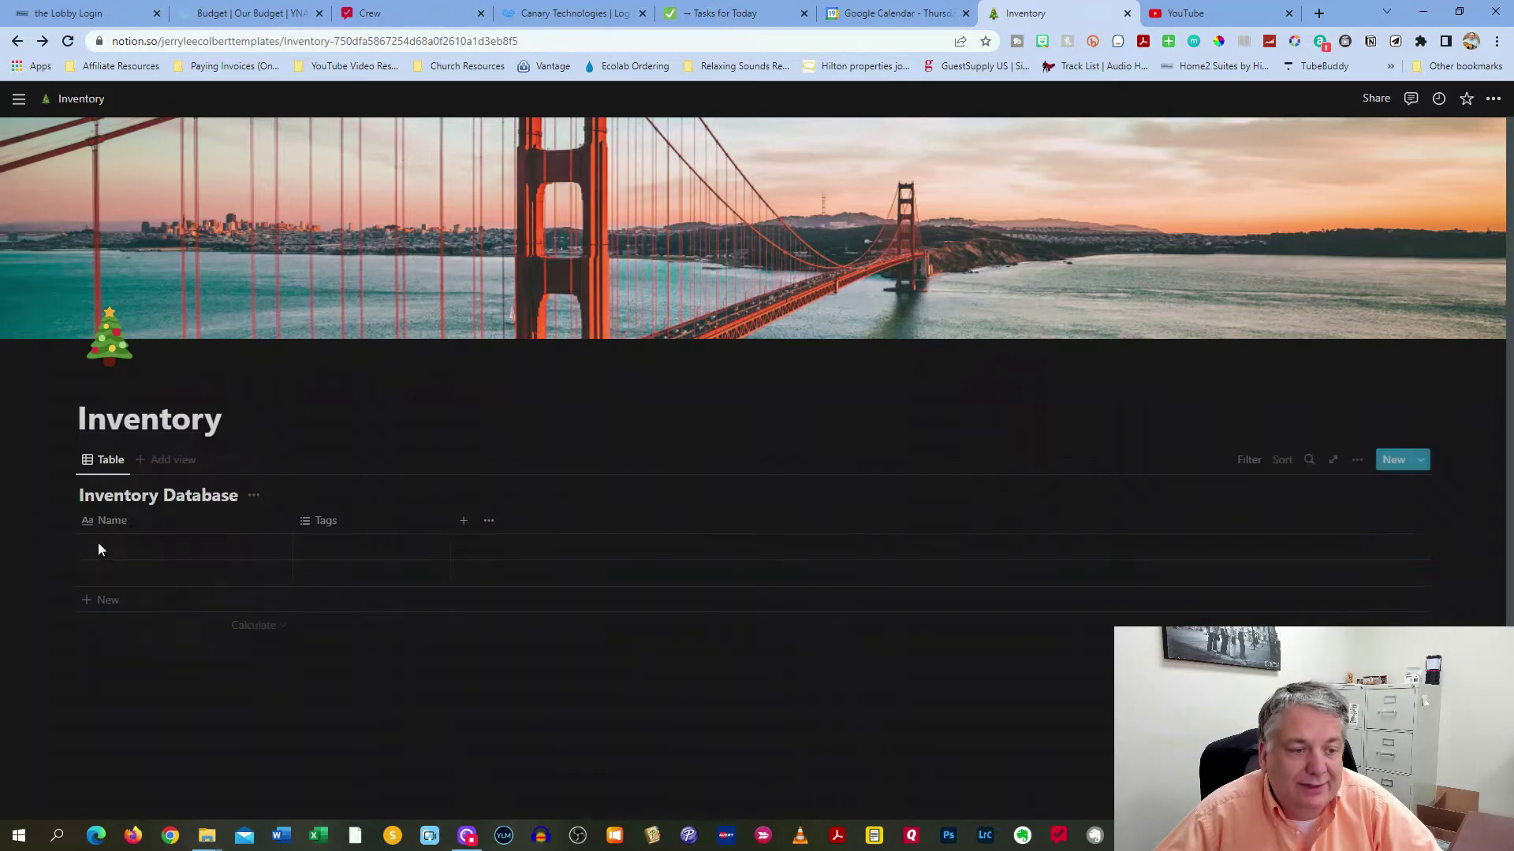
{"action": "left_click", "coordinate": [69, 546]}
{"action": "left_click", "coordinate": [118, 486]}
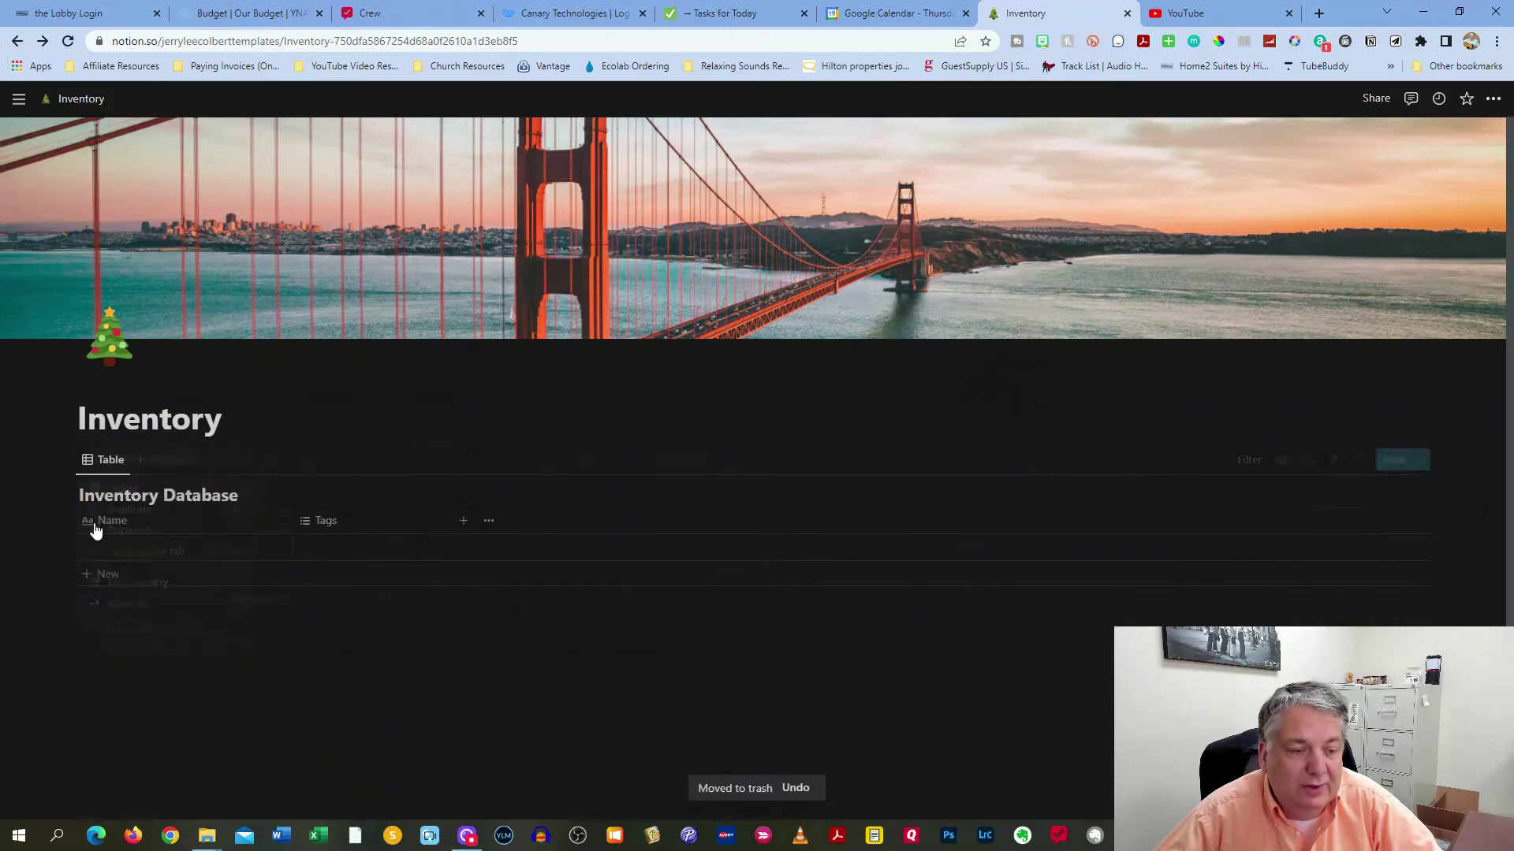
{"action": "left_click", "coordinate": [317, 571]}
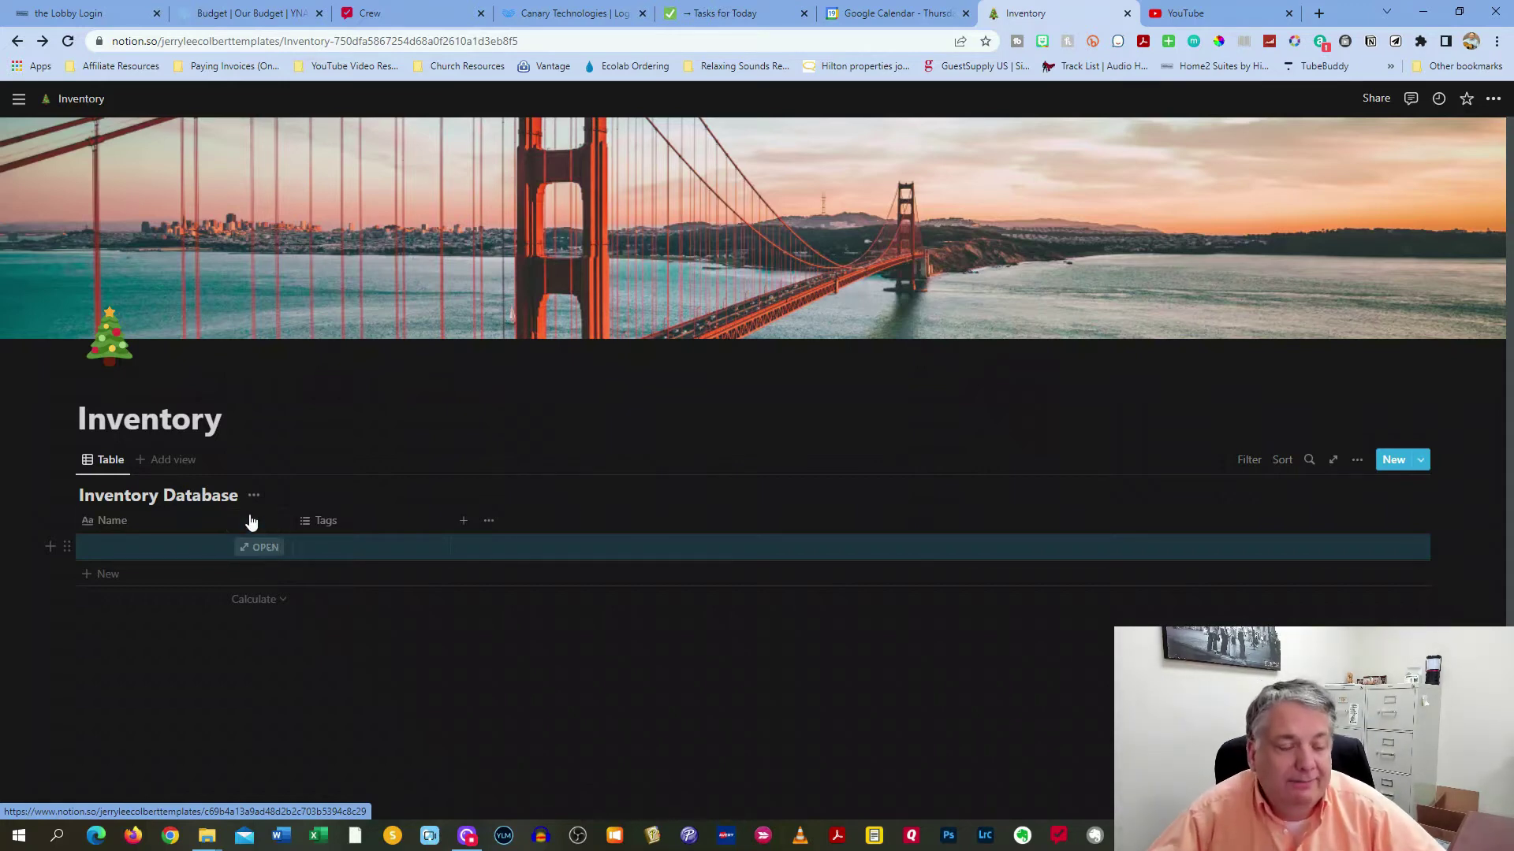
Name the remaining row of the Inventory Database Microwave.
{"action": "left_click", "coordinate": [161, 547]}
{"action": "type", "text": "M"}
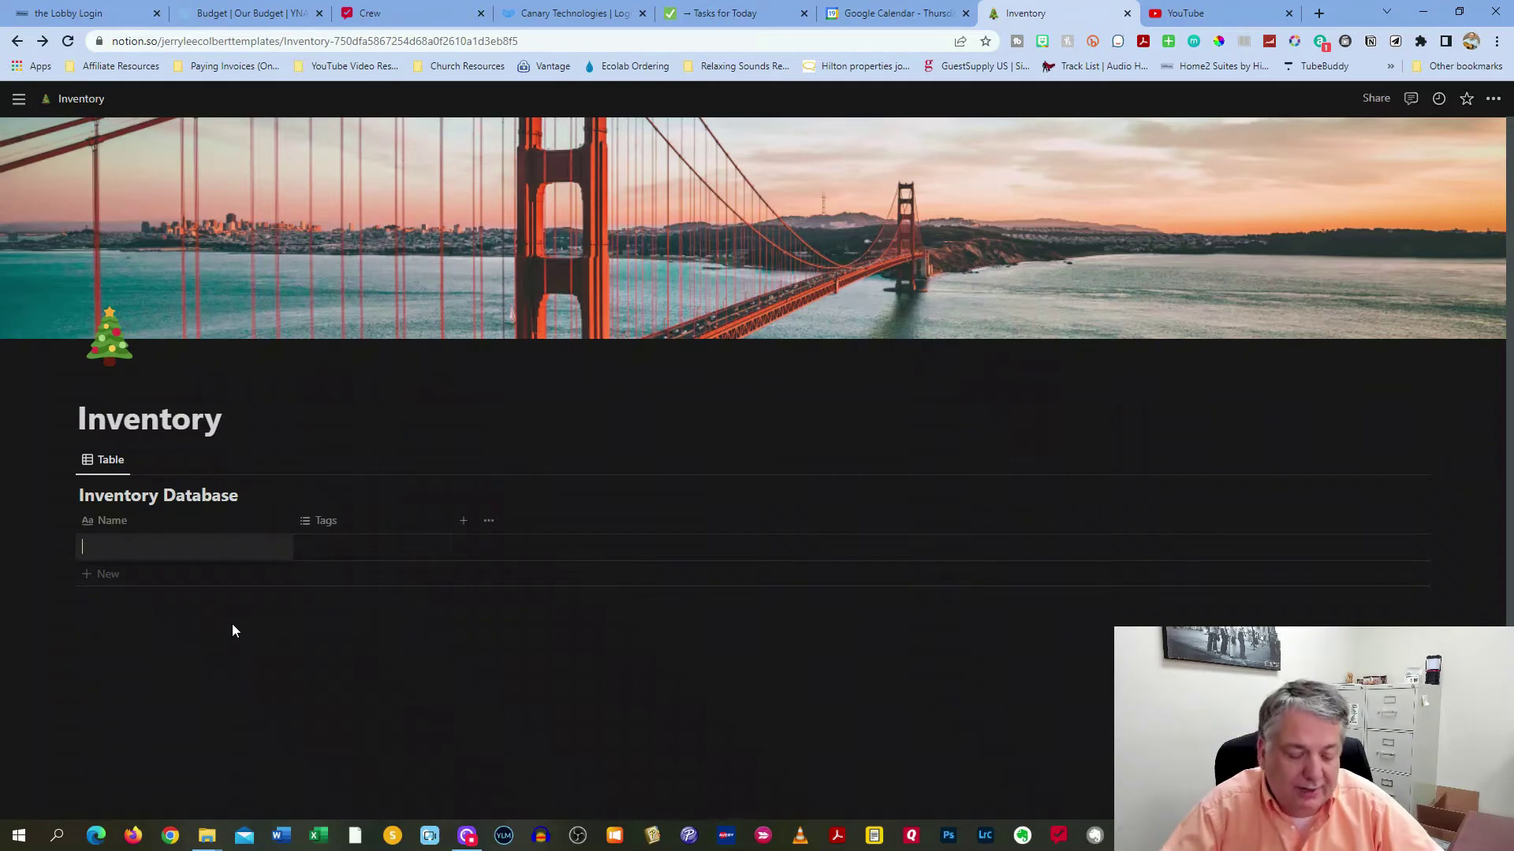
{"action": "type", "text": "icrowave"}
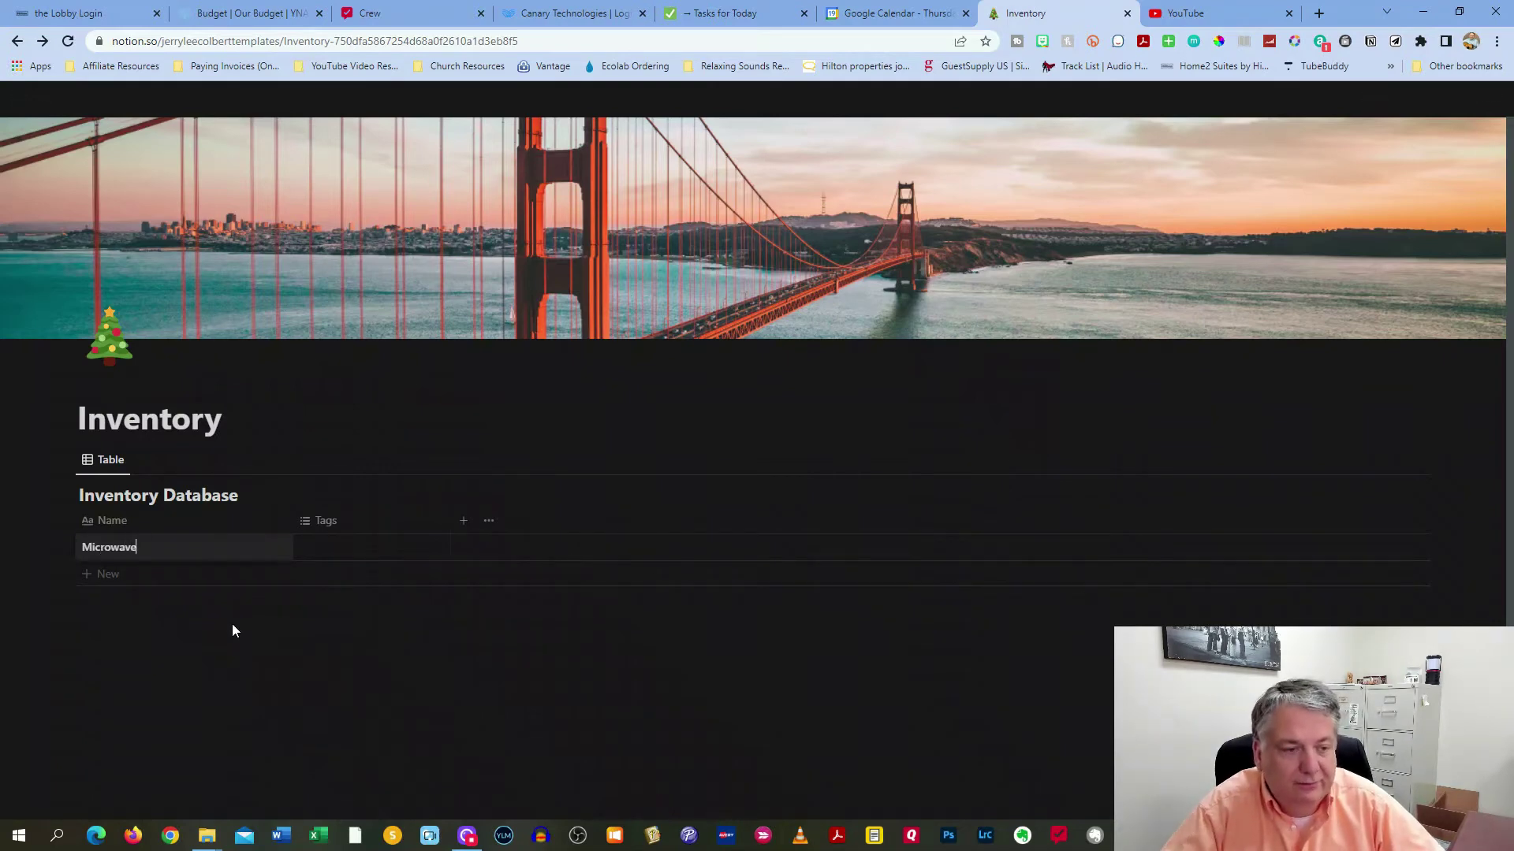
{"action": "key", "text": "Return"}
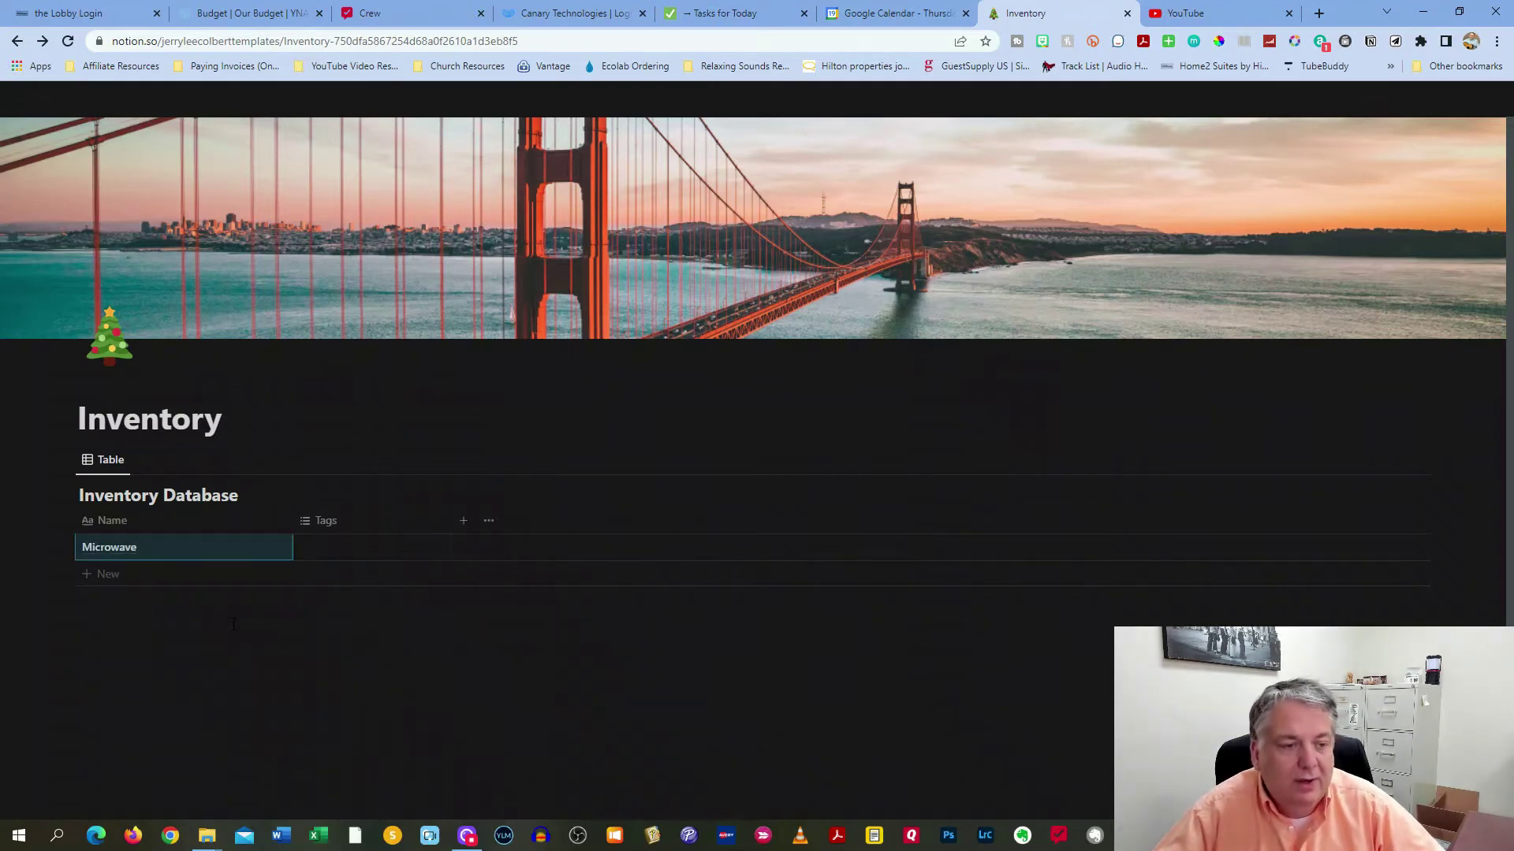
Open the Microwave entry and add a text property named Model.
{"action": "left_click", "coordinate": [263, 549]}
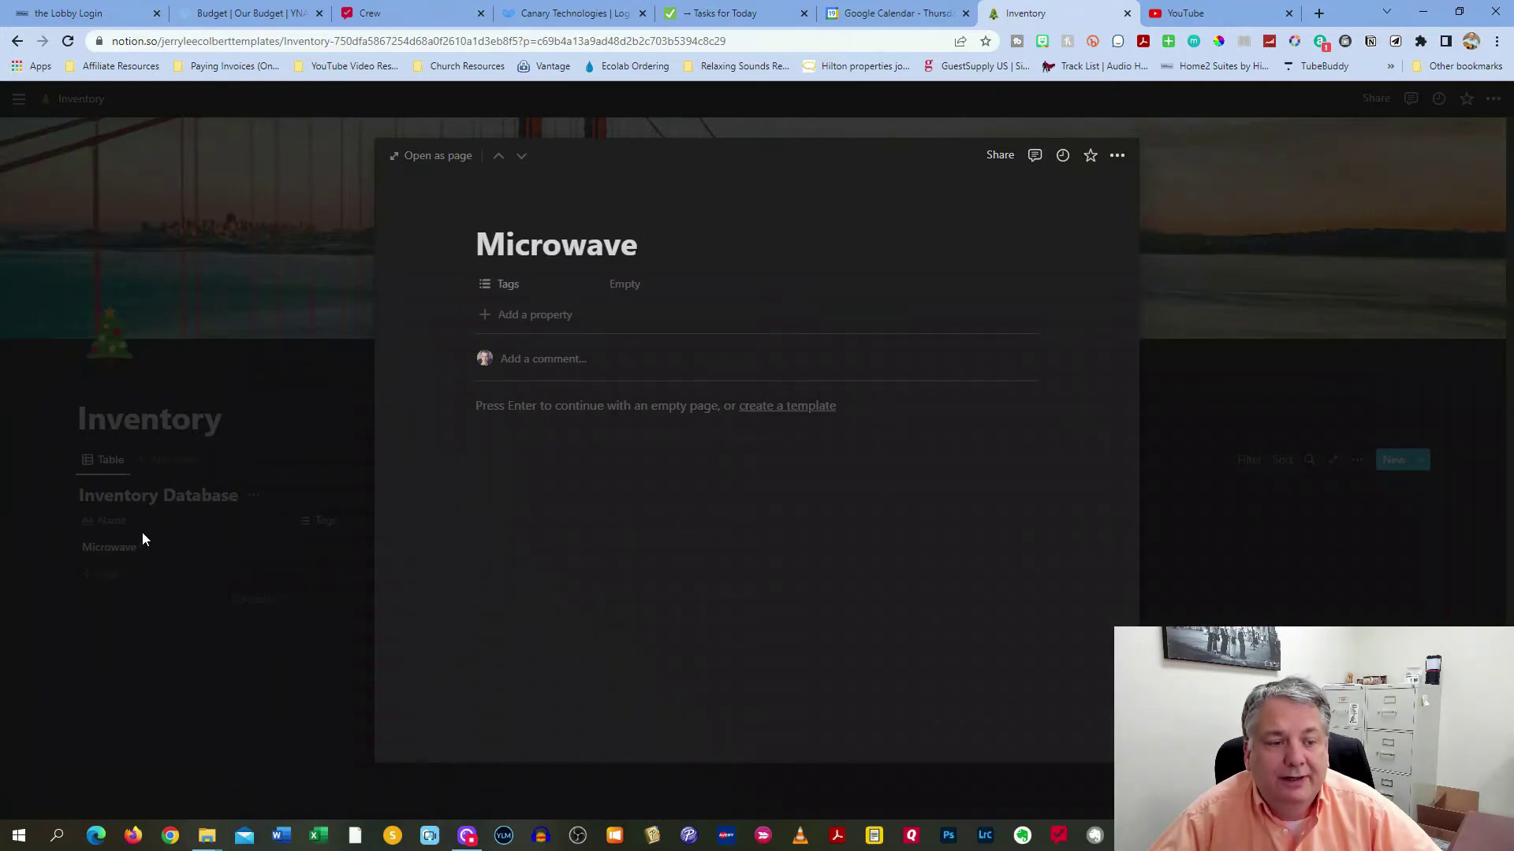
{"action": "left_click", "coordinate": [301, 675]}
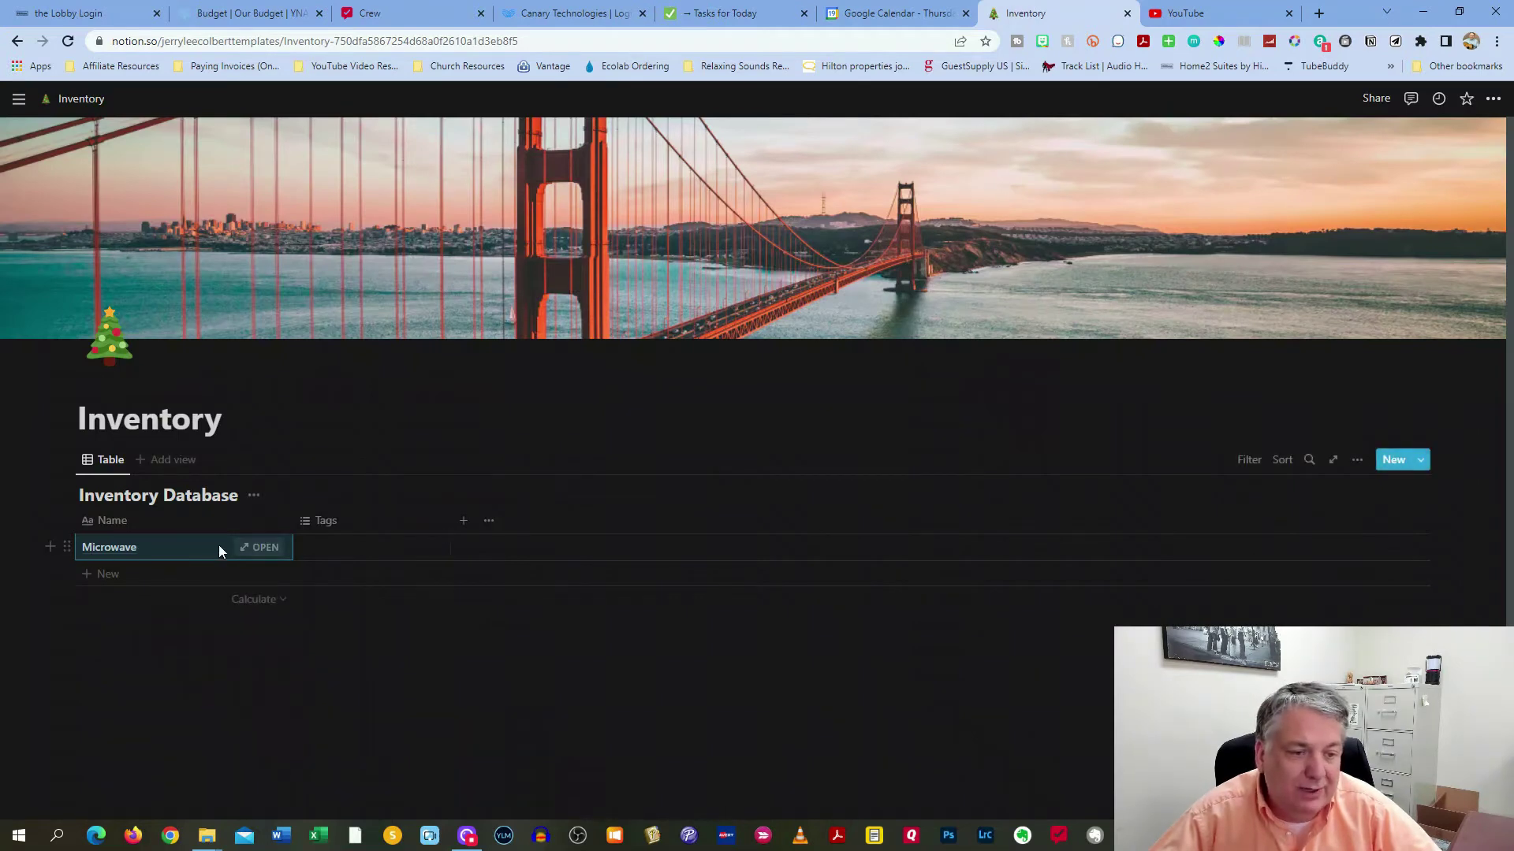
{"action": "left_click", "coordinate": [267, 549]}
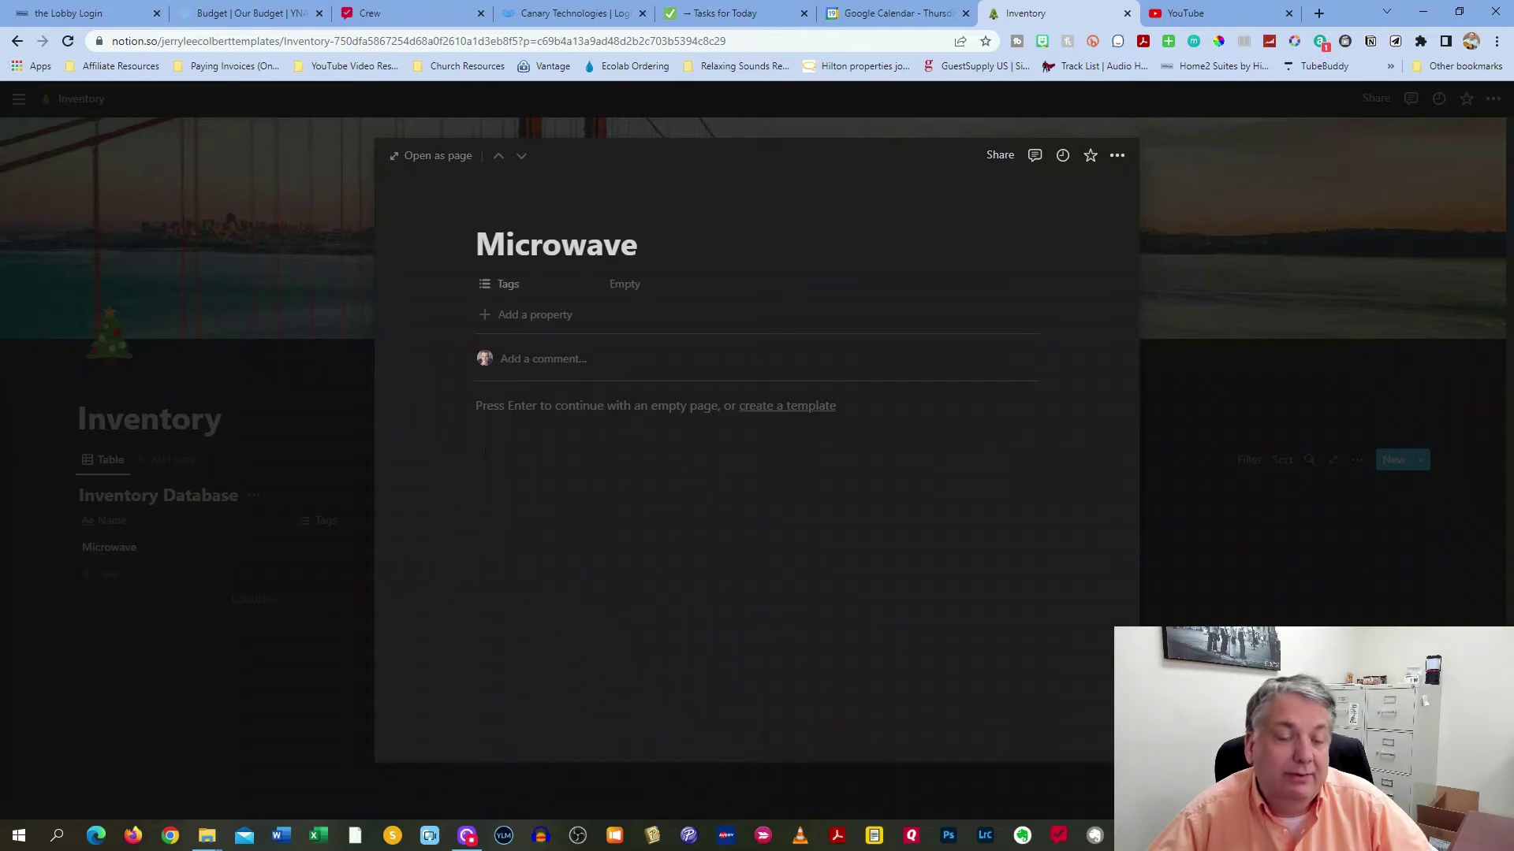
{"action": "left_click", "coordinate": [530, 316]}
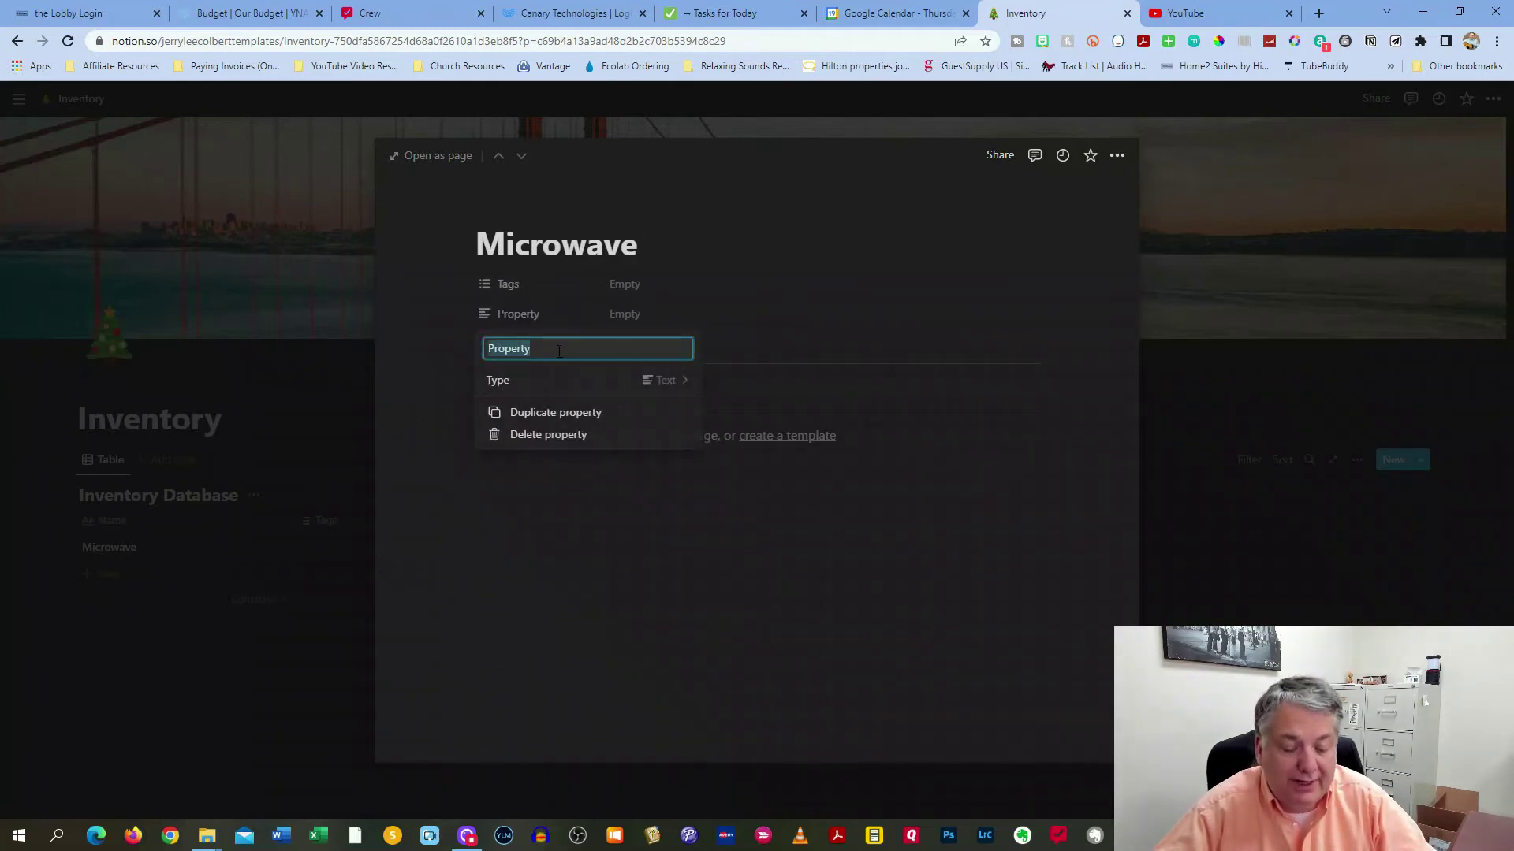
{"action": "type", "text": "Model"}
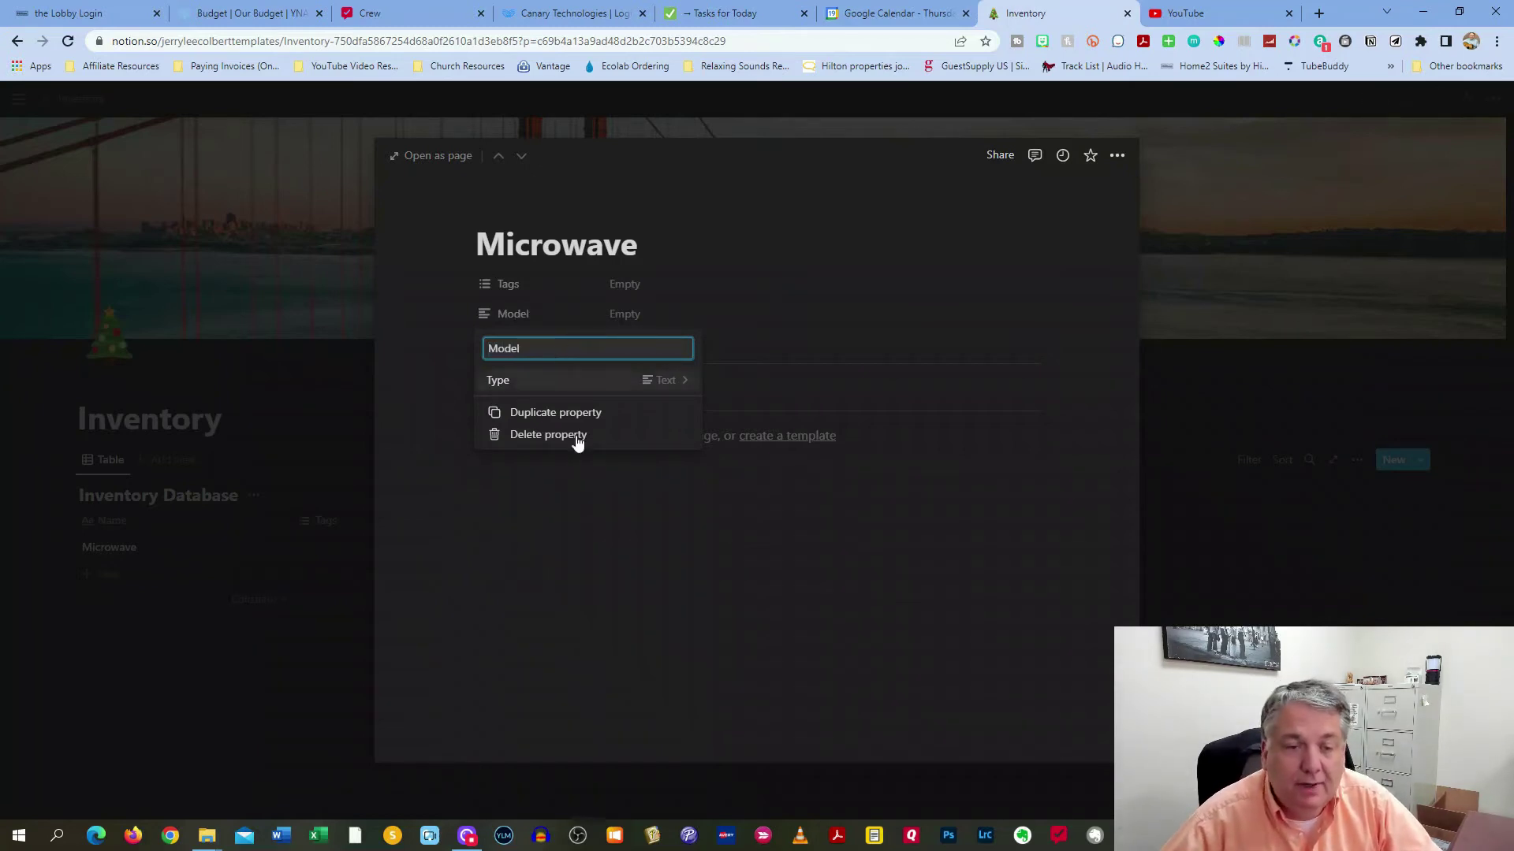
{"action": "key", "text": "Escape"}
Add another text property named Make to the Microwave entry.
{"action": "left_click", "coordinate": [523, 343]}
{"action": "left_click", "coordinate": [542, 378]}
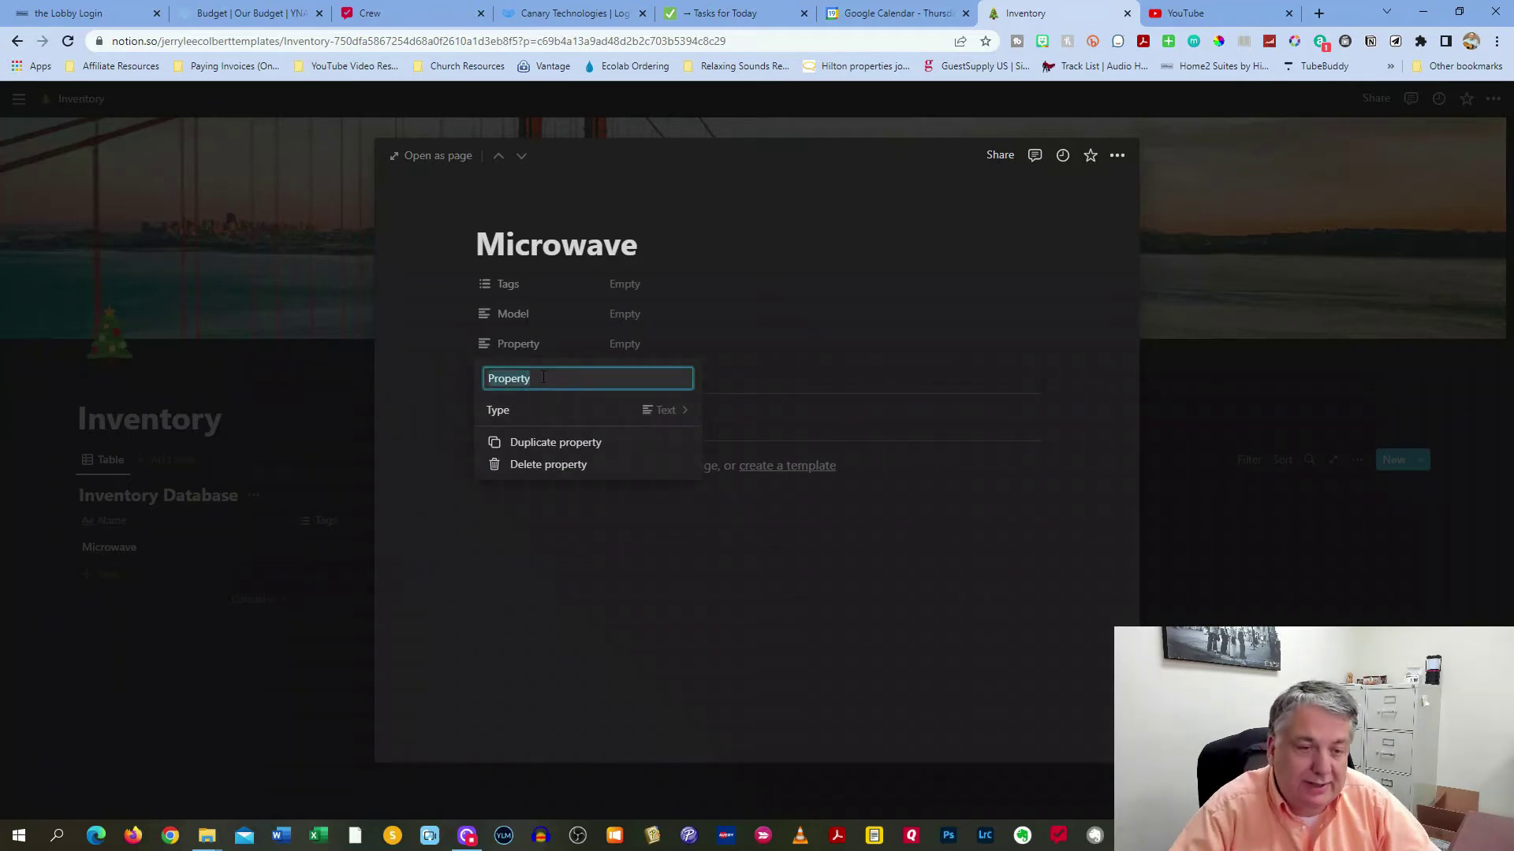
{"action": "type", "text": "Make"}
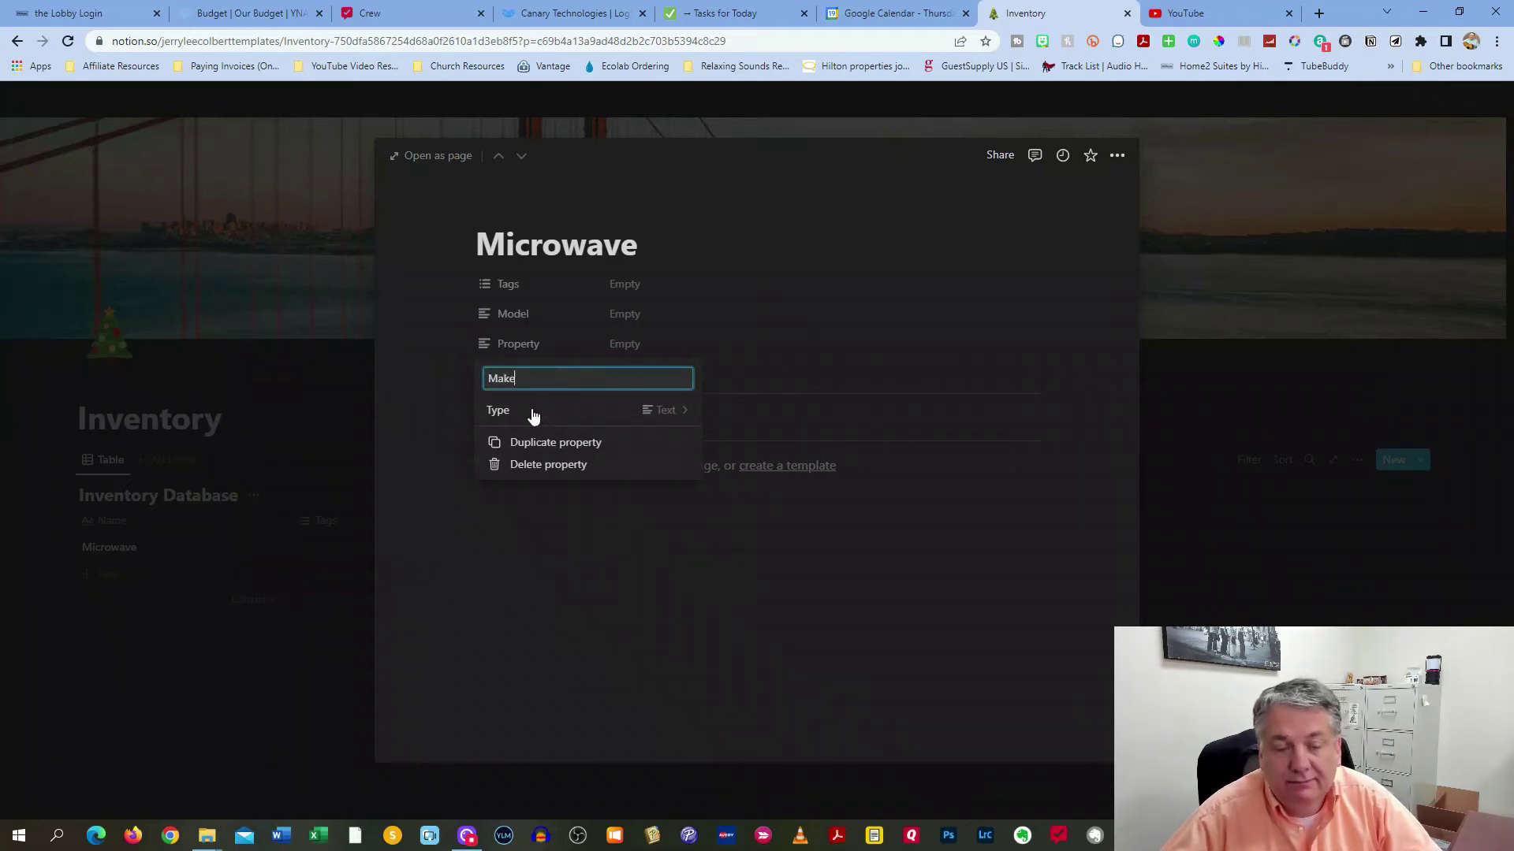
{"action": "left_click", "coordinate": [546, 577]}
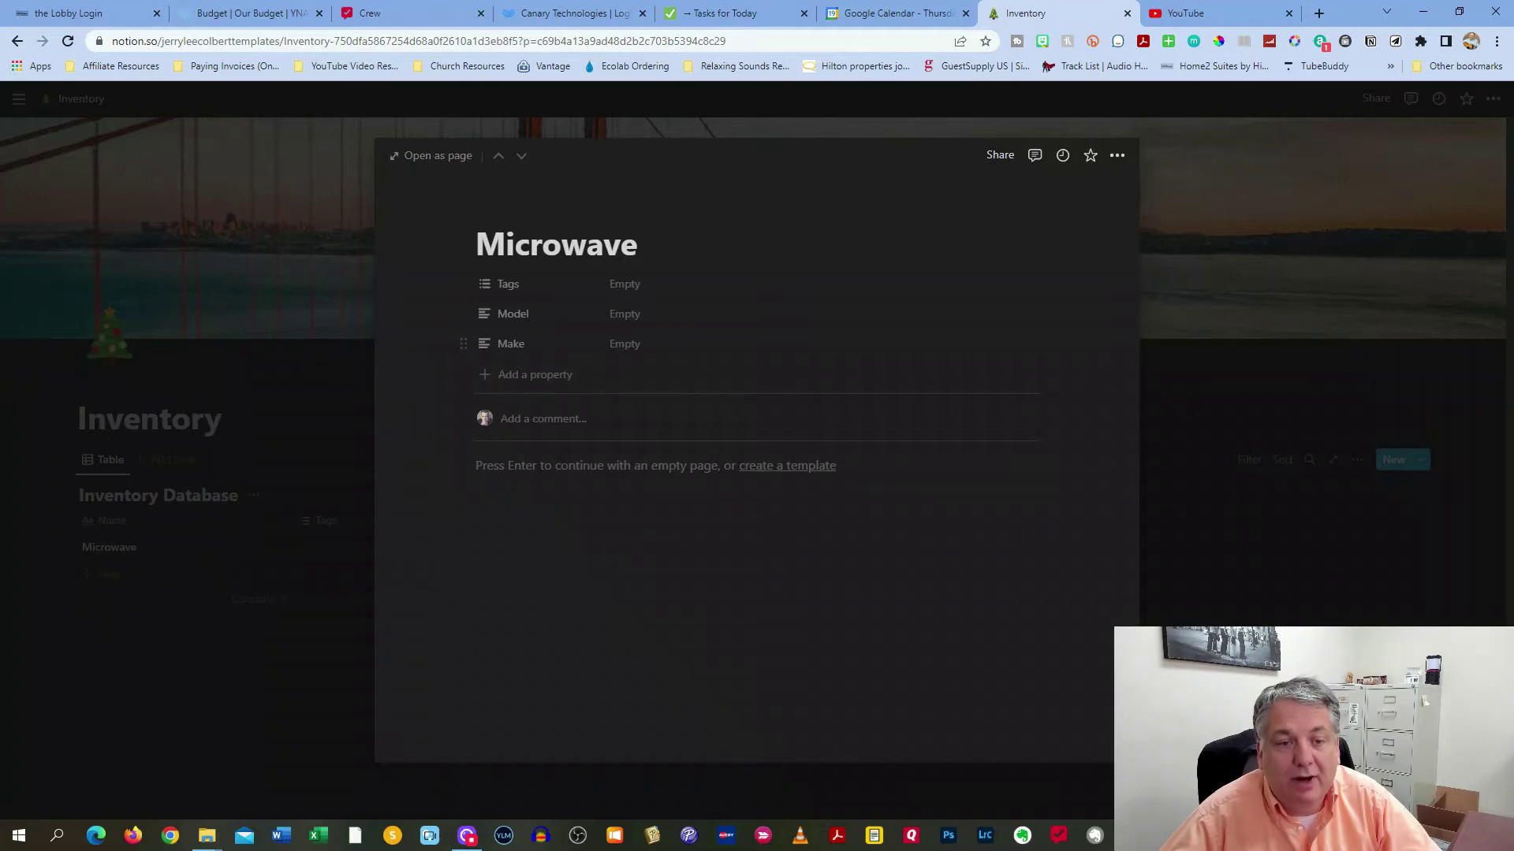
Reorder the Microwave entry's properties so that Make comes first, followed by Model and Tags.
{"action": "left_click_drag", "start_coordinate": [464, 343], "coordinate": [471, 285]}
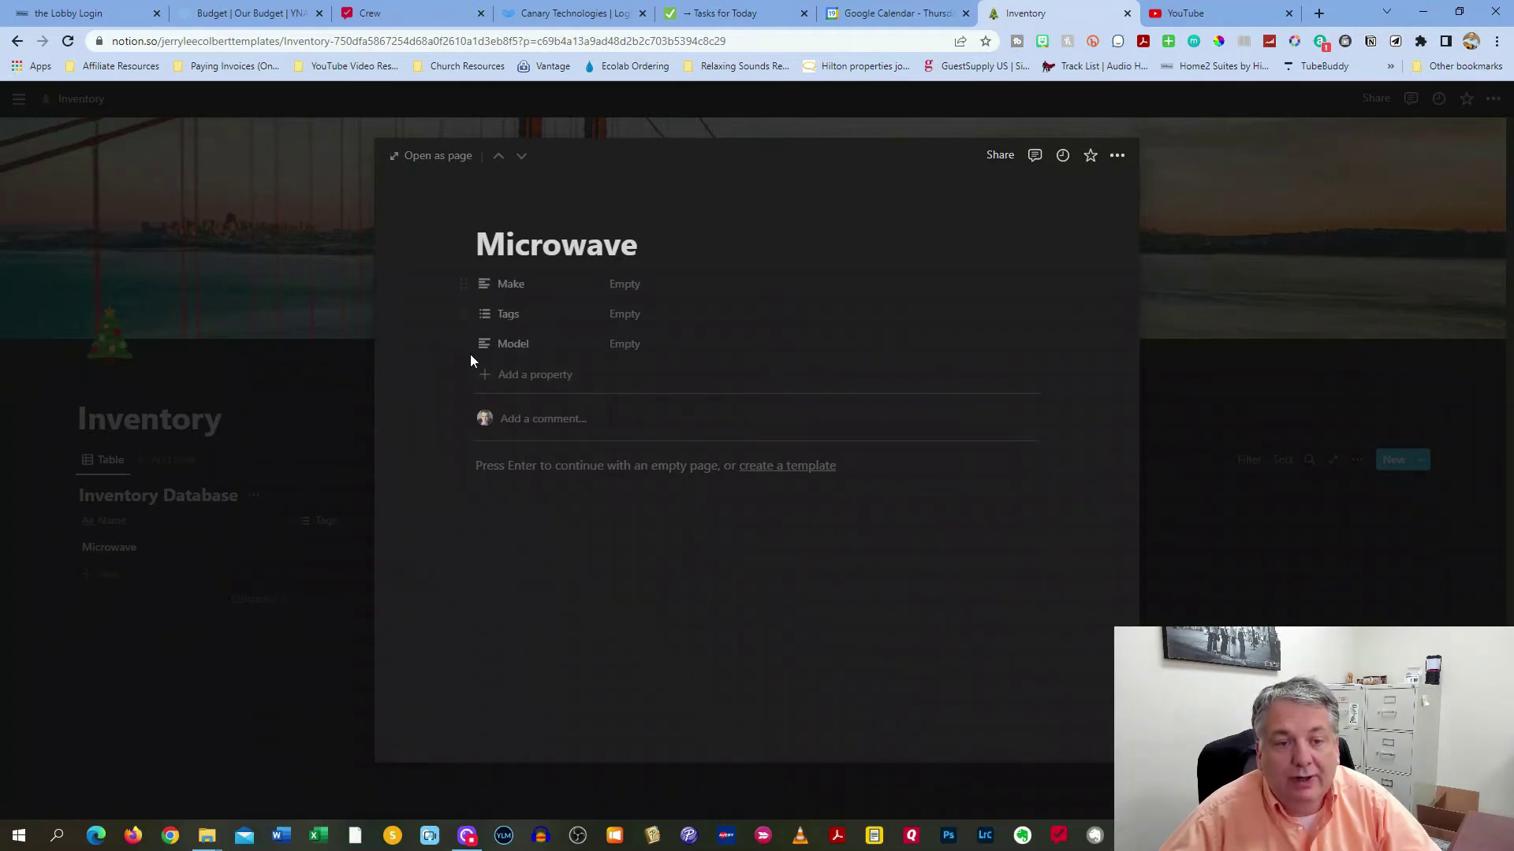
{"action": "left_click_drag", "start_coordinate": [464, 344], "coordinate": [466, 311]}
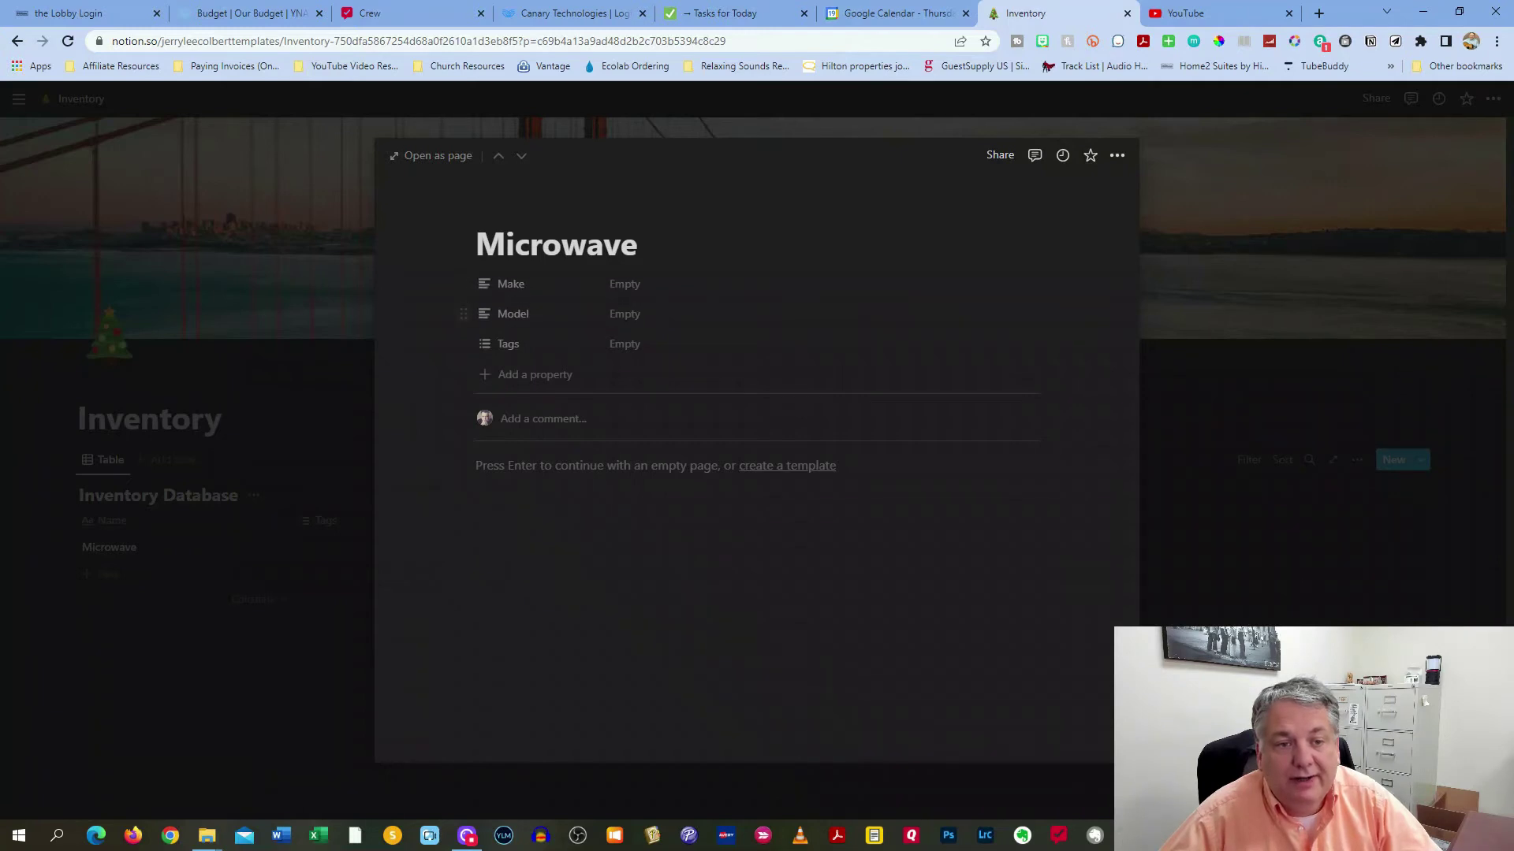
{"action": "mouse_move", "coordinate": [463, 314]}
{"action": "left_mouse_down"}
{"action": "mouse_move", "coordinate": [464, 285]}
{"action": "mouse_move", "coordinate": [466, 325]}
{"action": "left_mouse_up"}
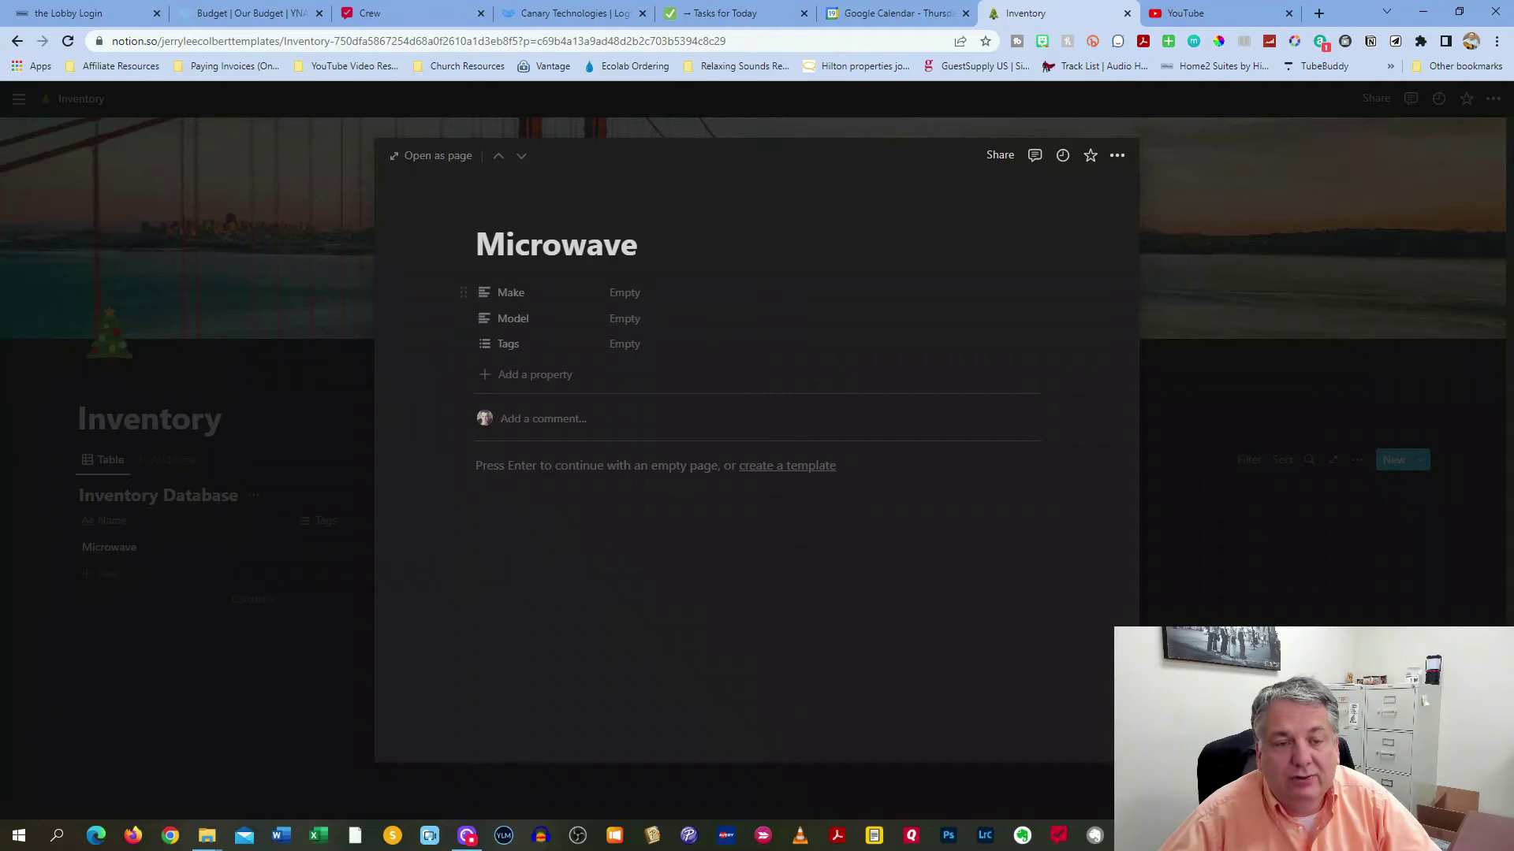
Add a text property named Serial Number to the Microwave entry and place it above Tags.
{"action": "left_click", "coordinate": [543, 386]}
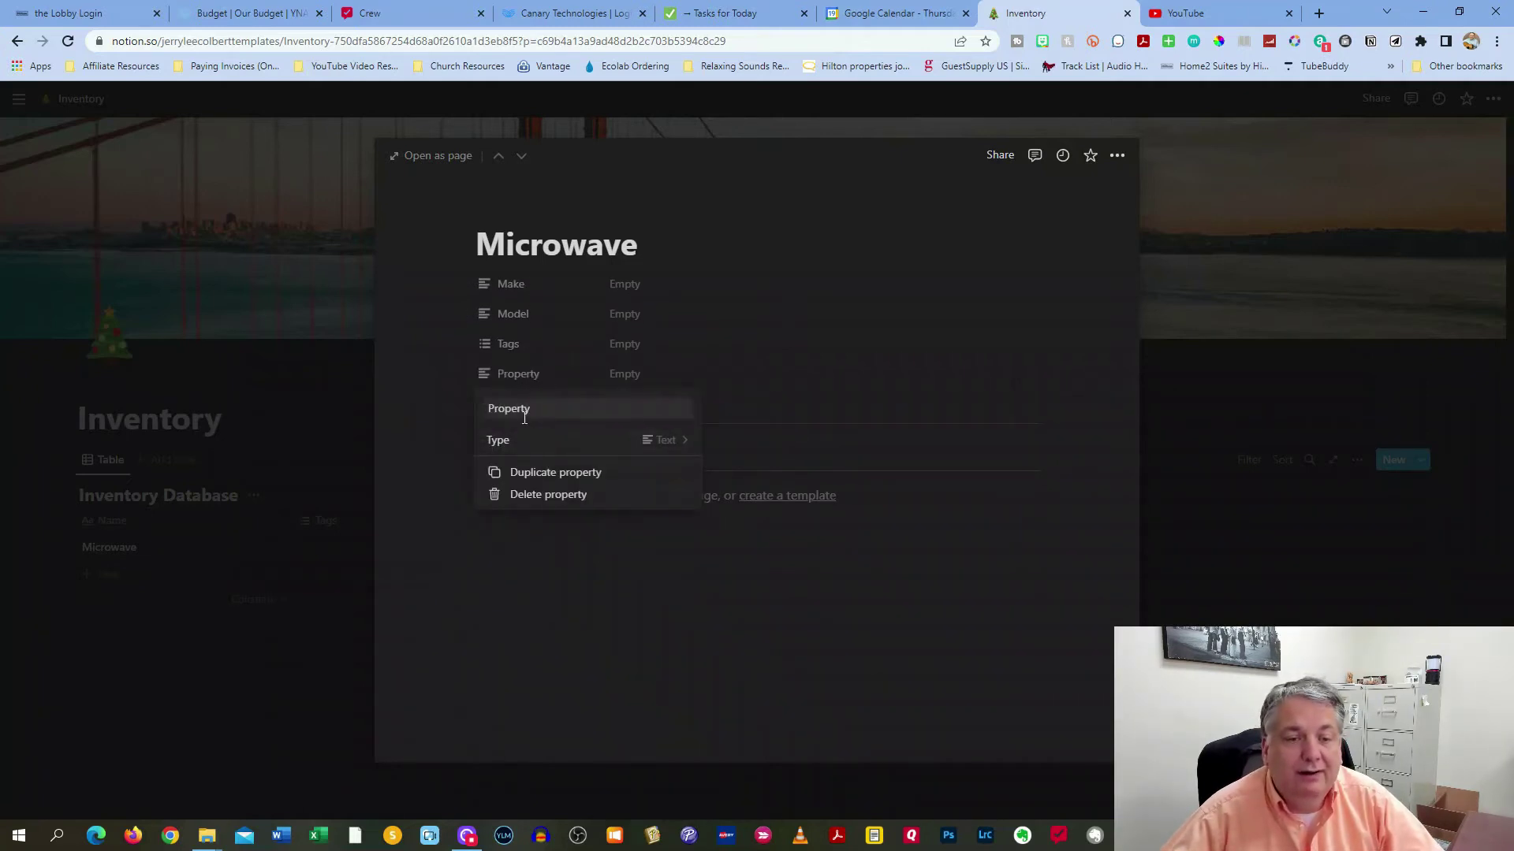
{"action": "double_click", "coordinate": [525, 409]}
{"action": "type", "text": "Model"}
{"action": "key", "text": "BackSpace"}
{"action": "key", "text": "BackSpace"}
{"action": "key", "text": "BackSpace"}
{"action": "key", "text": "BackSpace"}
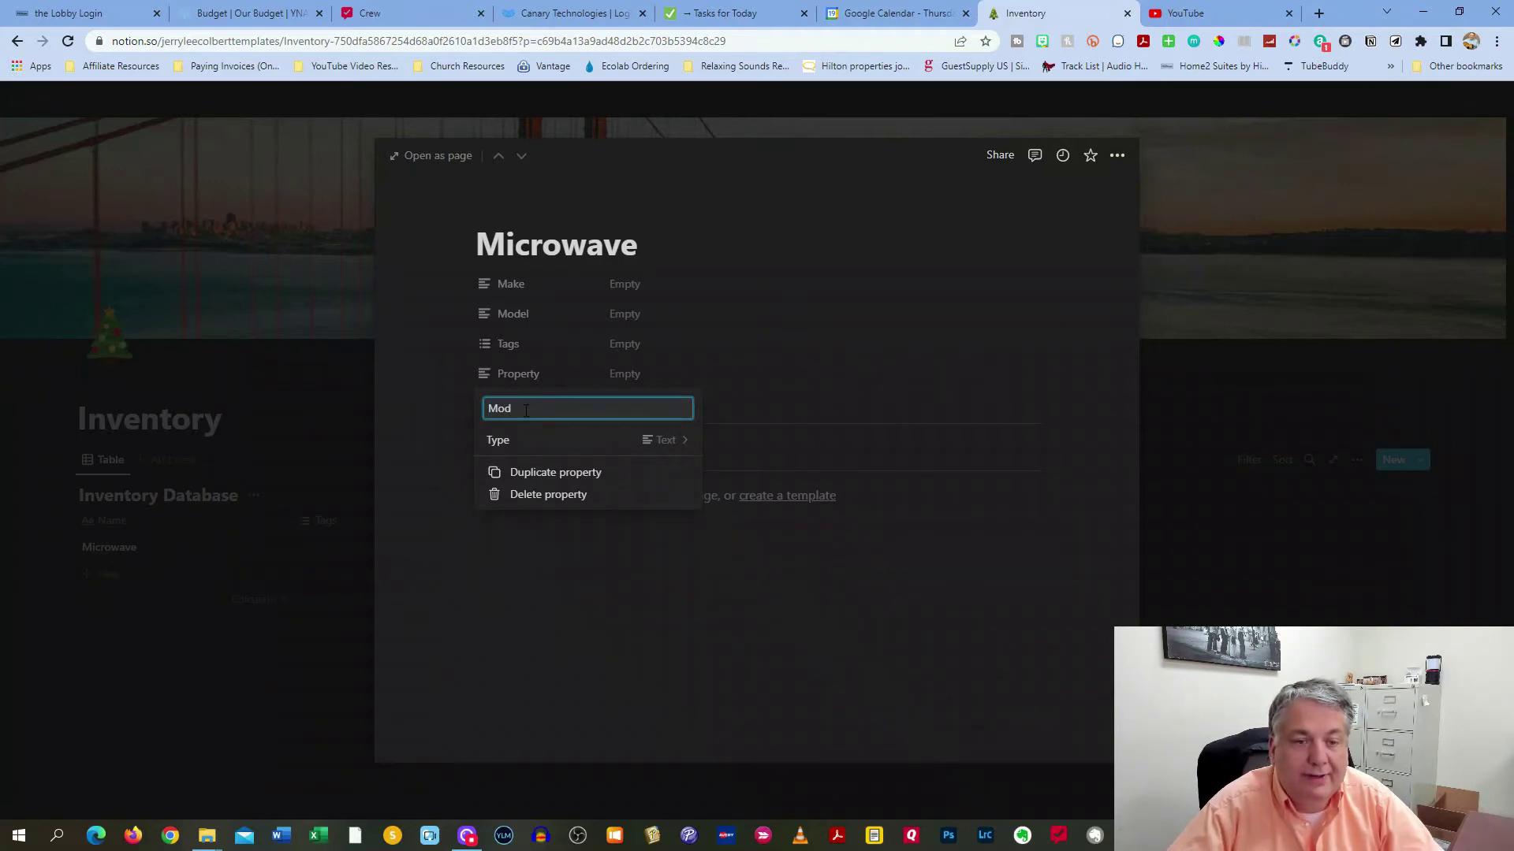
{"action": "key", "text": "BackSpace"}
{"action": "type", "text": "Serial "}
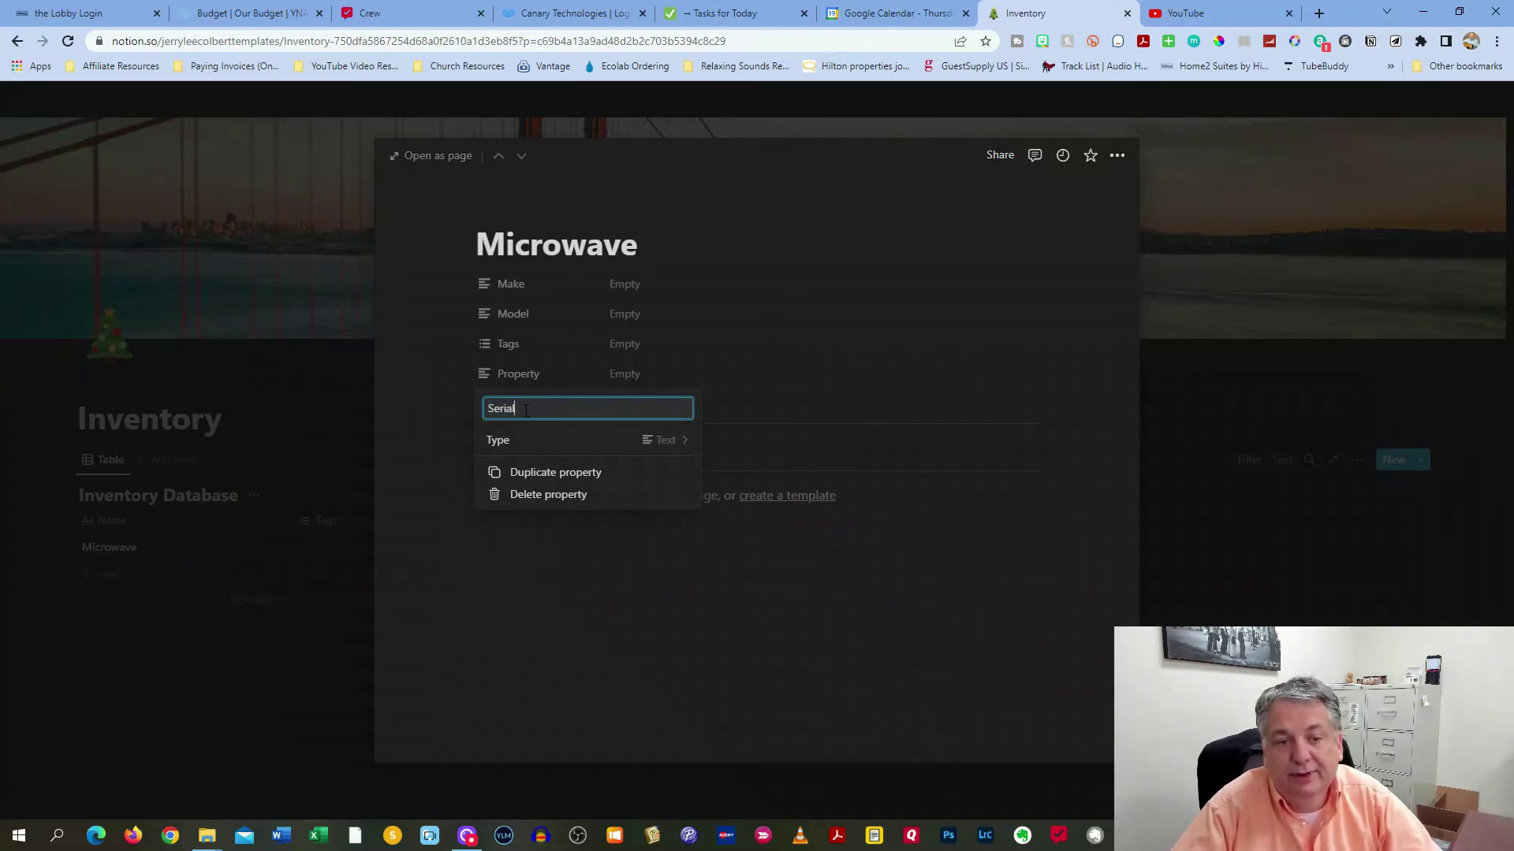
{"action": "type", "text": "Nu"}
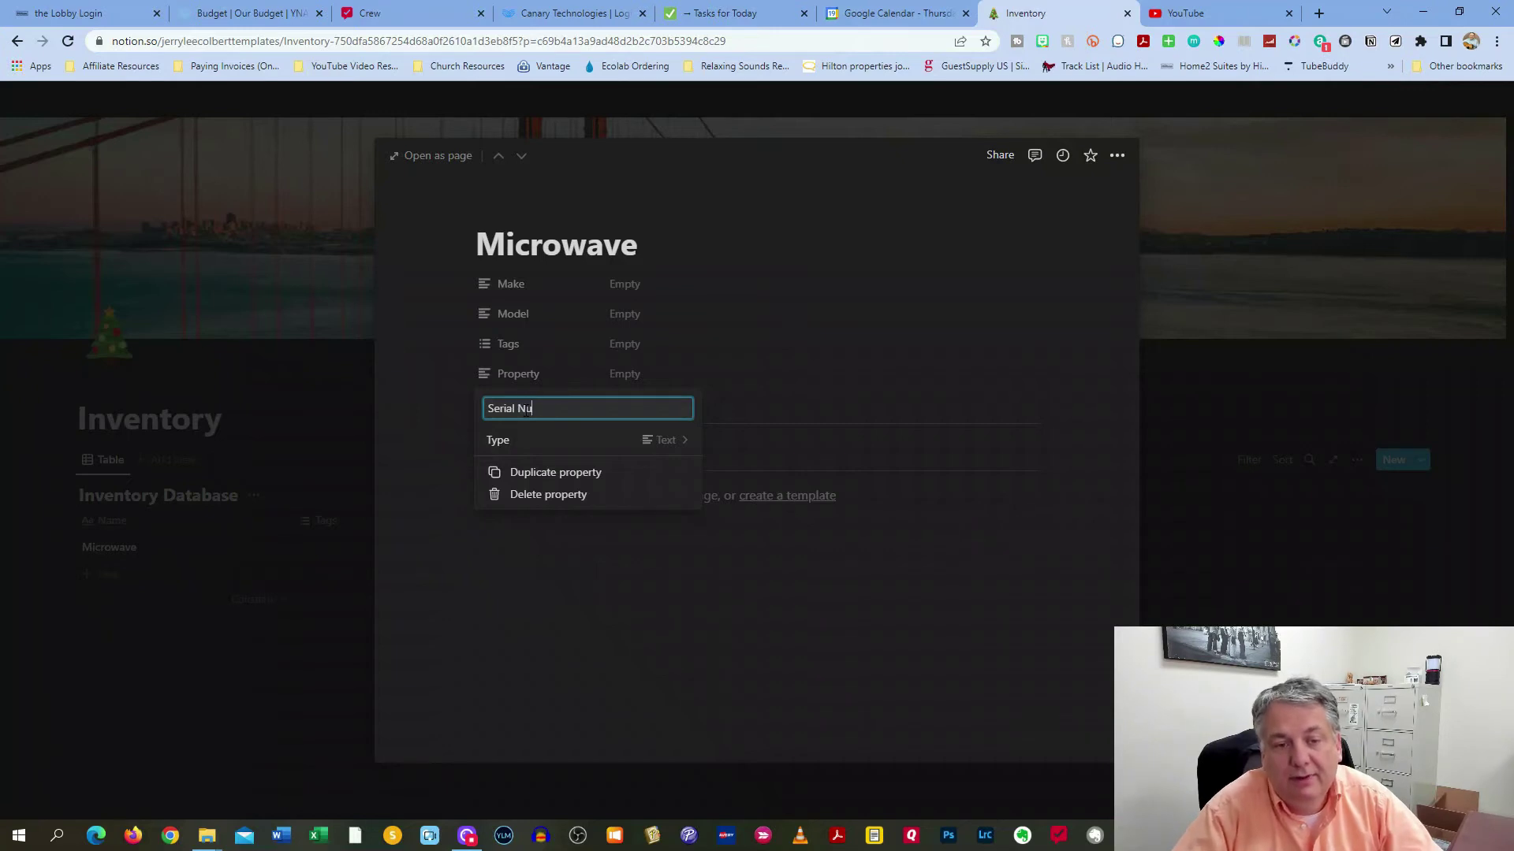
{"action": "type", "text": "mber"}
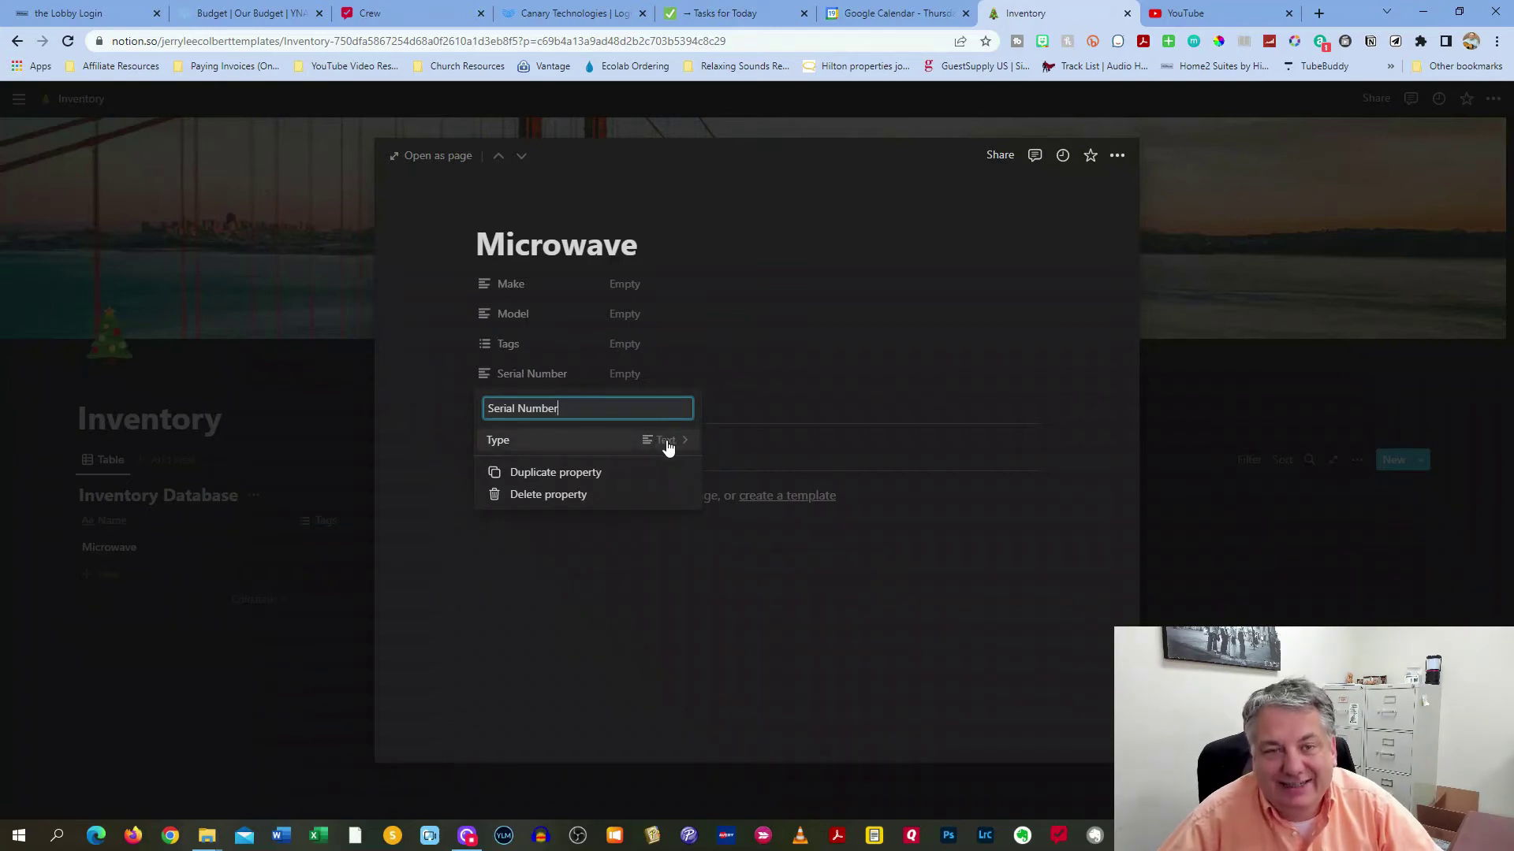
{"action": "left_click", "coordinate": [402, 460]}
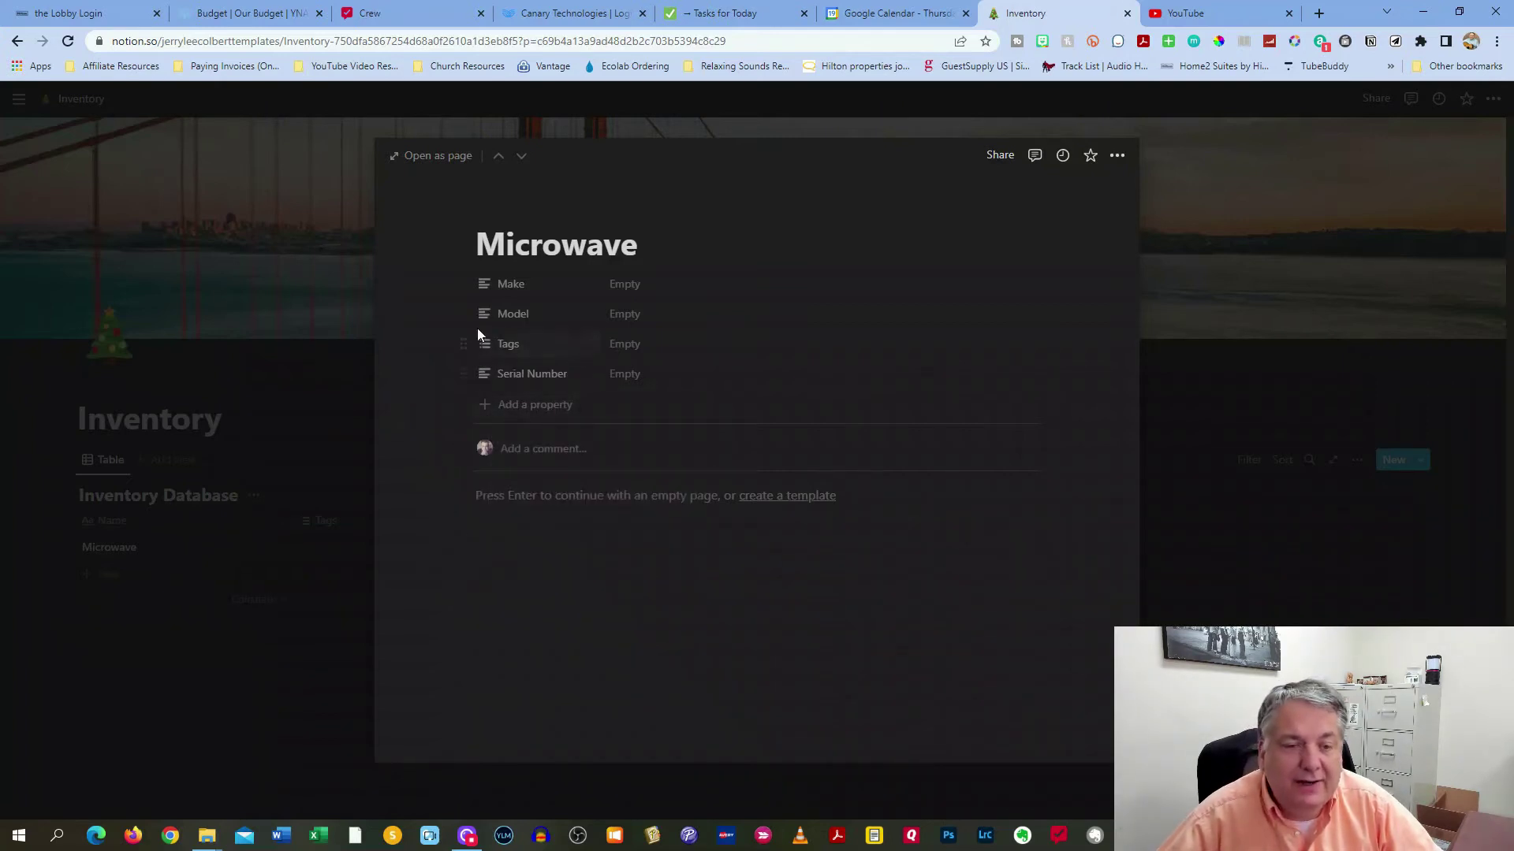
{"action": "left_click_drag", "start_coordinate": [464, 343], "coordinate": [461, 392]}
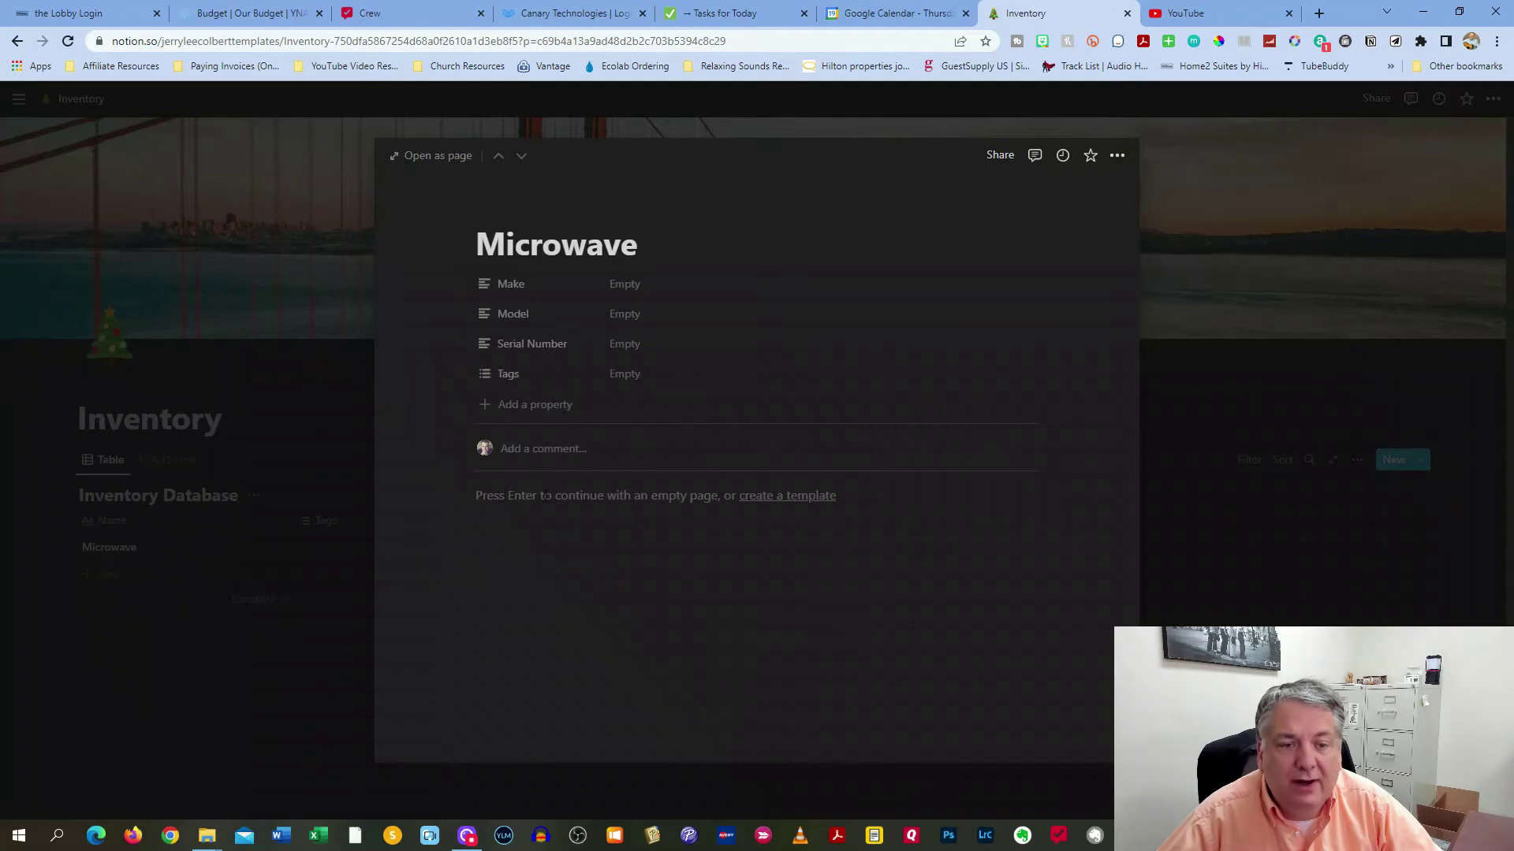
Change the Serial Number property's type to Number.
{"action": "left_click", "coordinate": [542, 347]}
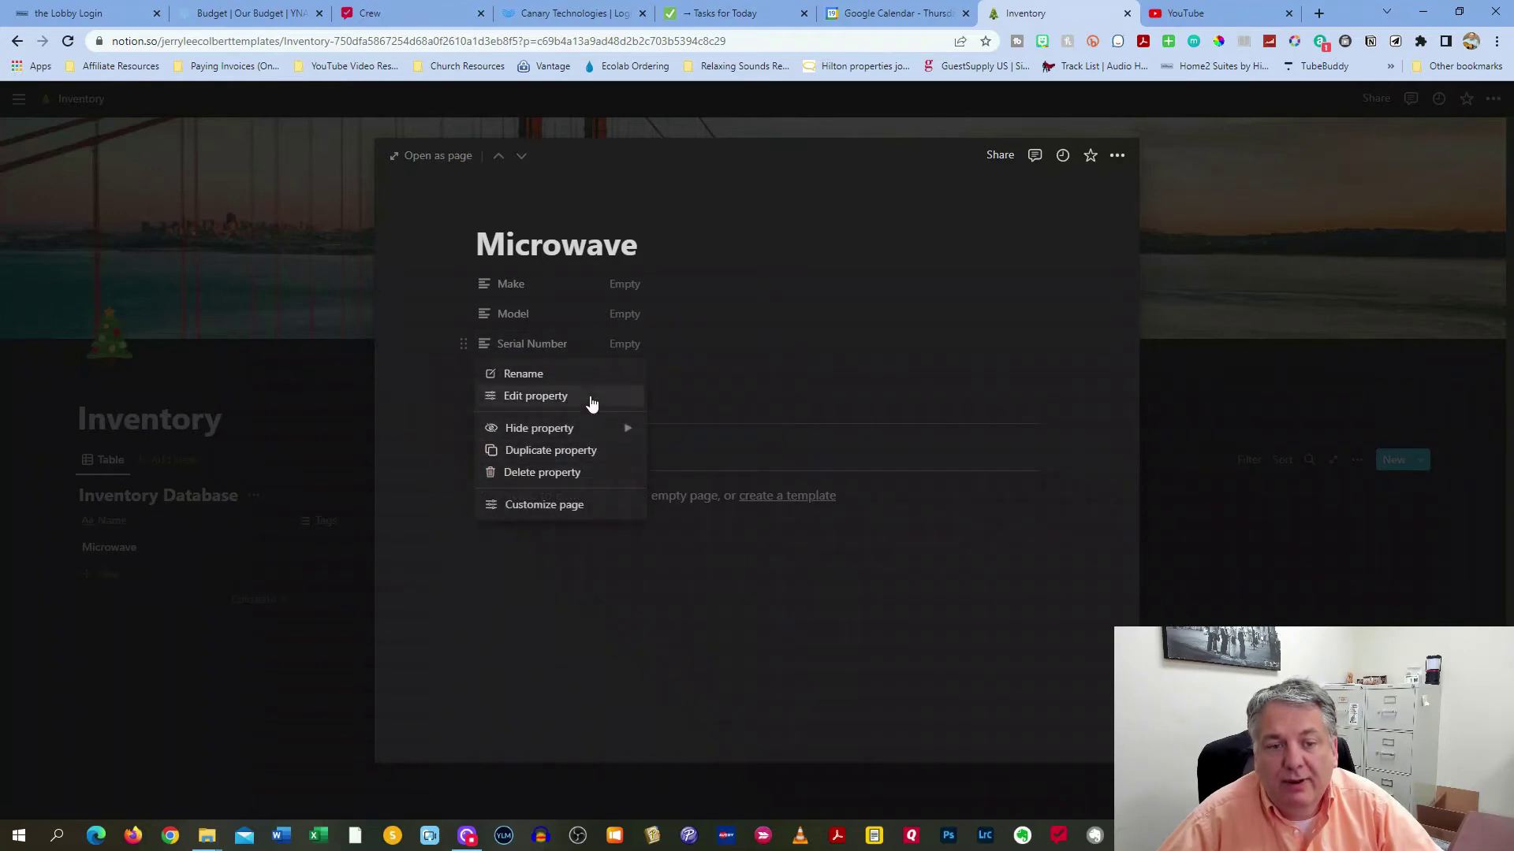
{"action": "left_click", "coordinate": [592, 404]}
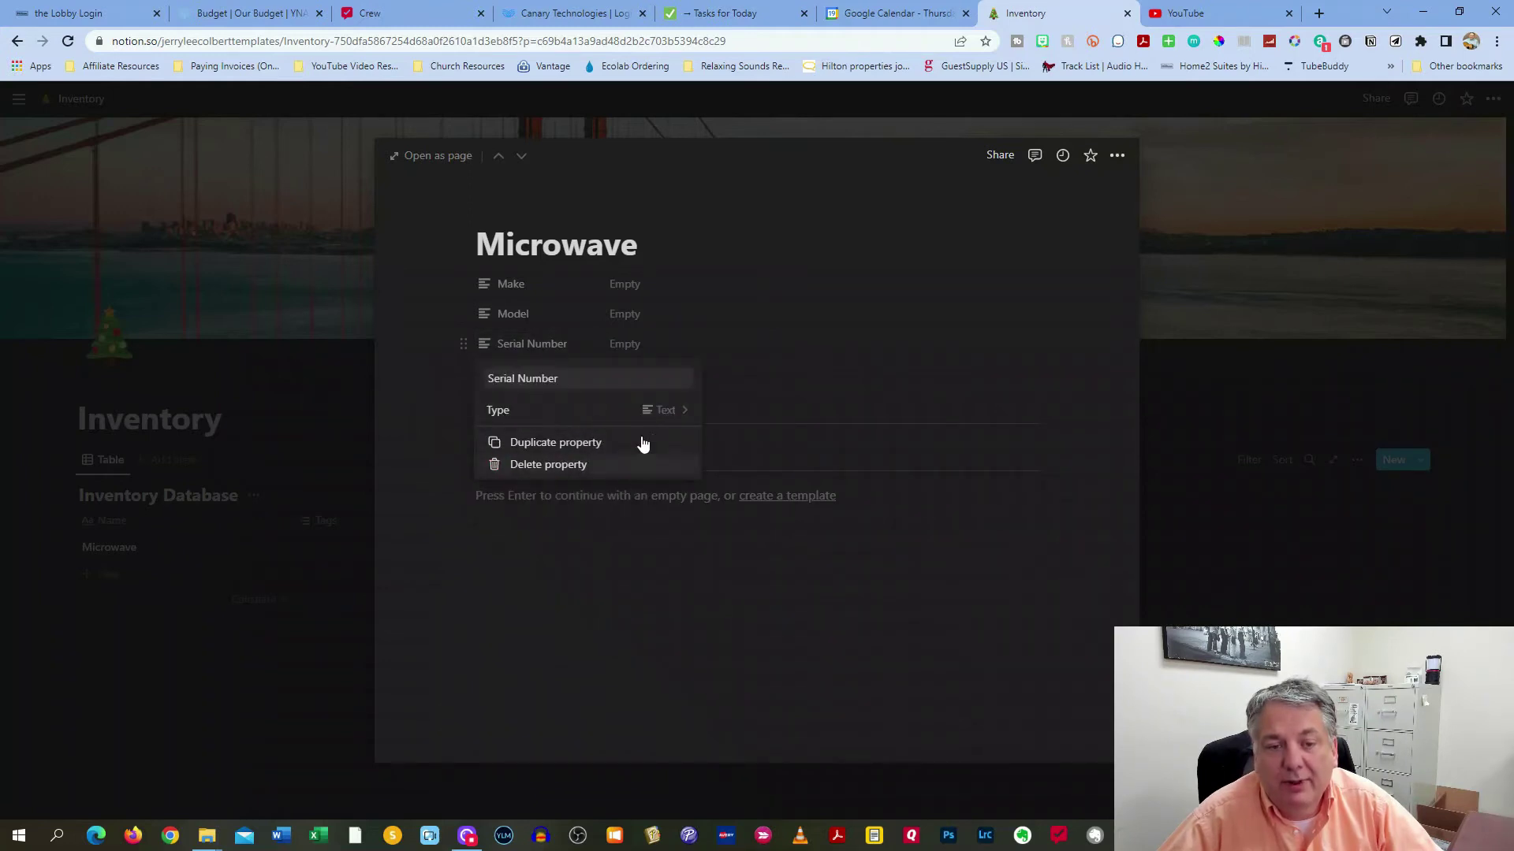
{"action": "left_click", "coordinate": [678, 415]}
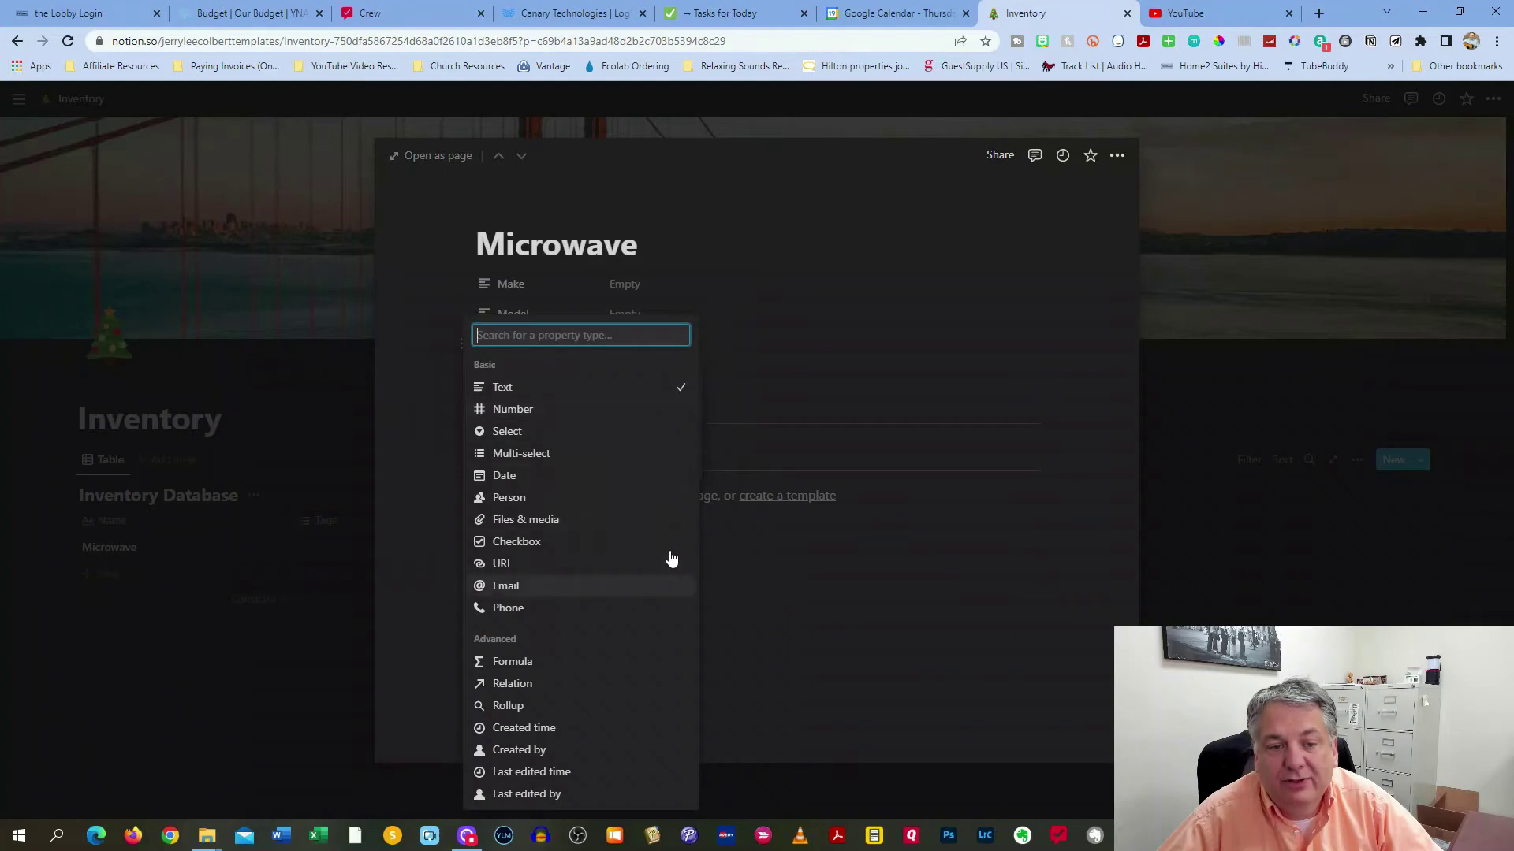
{"action": "left_click", "coordinate": [508, 412]}
{"action": "left_click", "coordinate": [398, 434]}
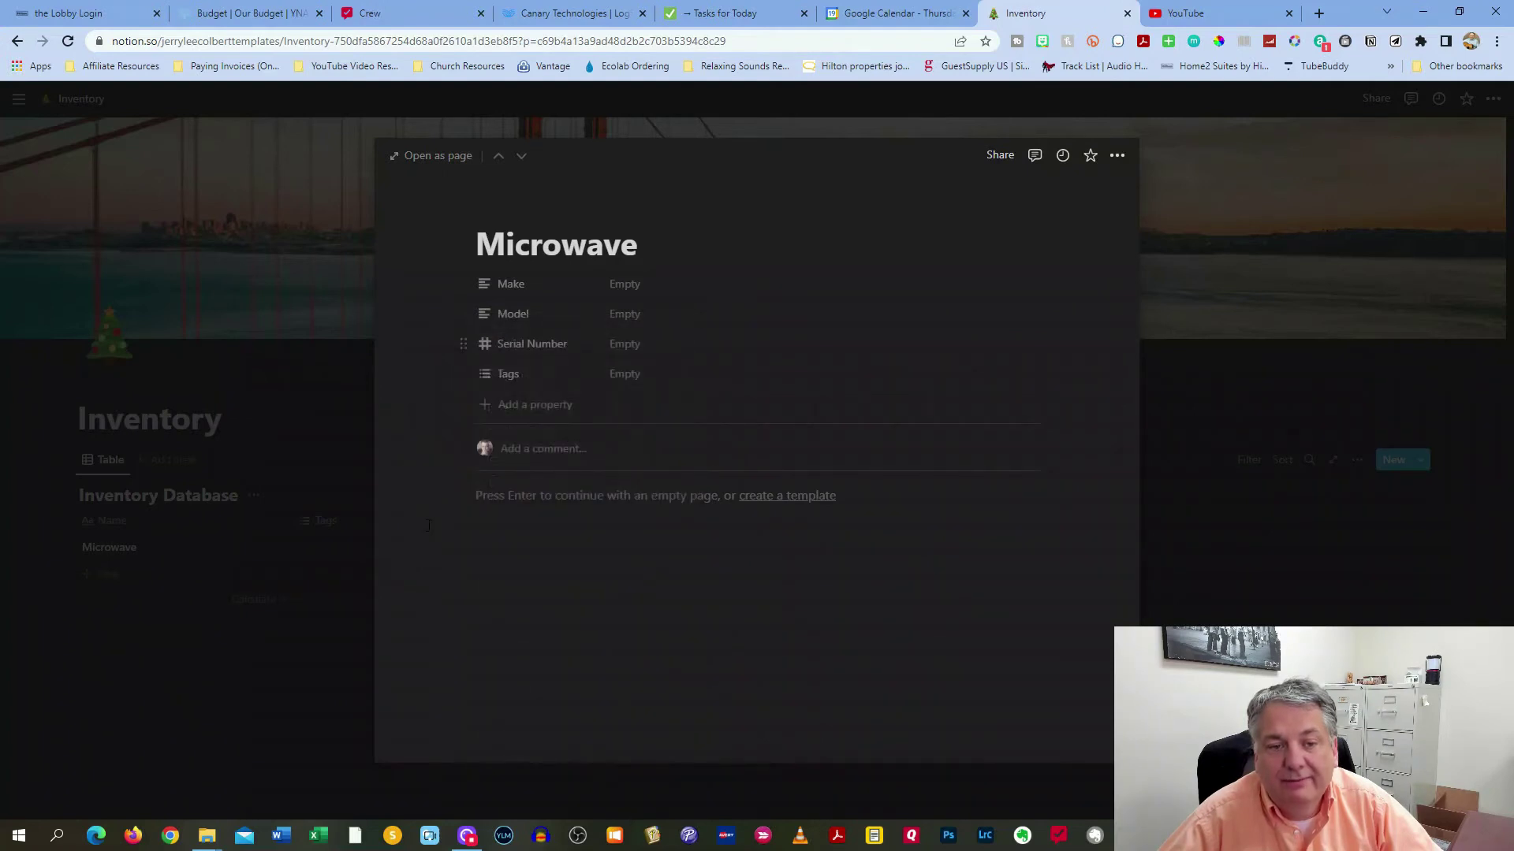
{"action": "left_click", "coordinate": [509, 284]}
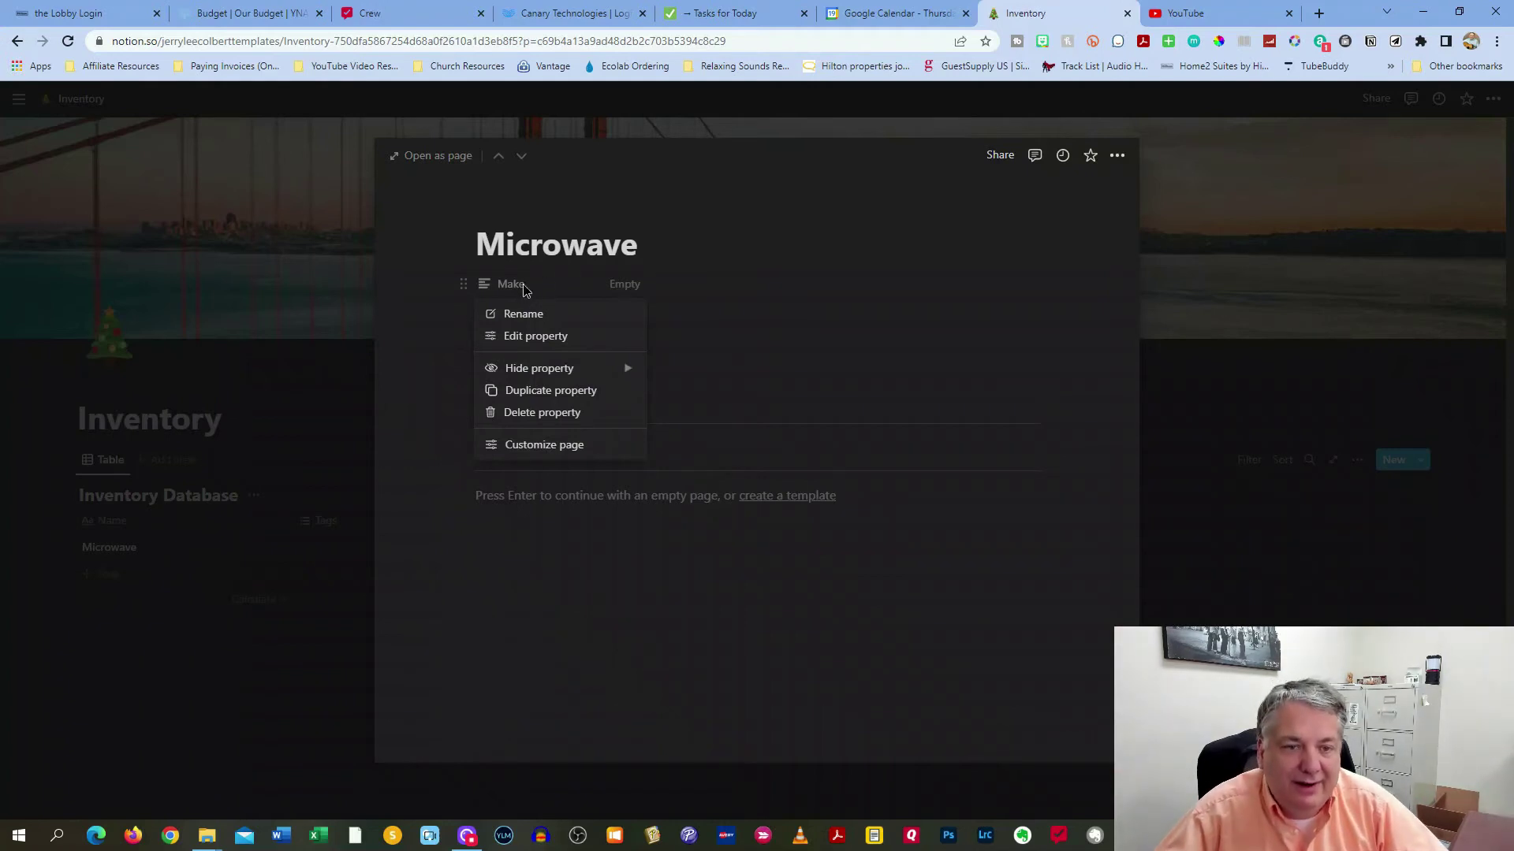
{"action": "key", "text": "Escape"}
{"action": "left_click", "coordinate": [641, 286]}
{"action": "type", "text": "Ge"}
{"action": "key", "text": "BackSpace"}
{"action": "key", "text": "BackSpace"}
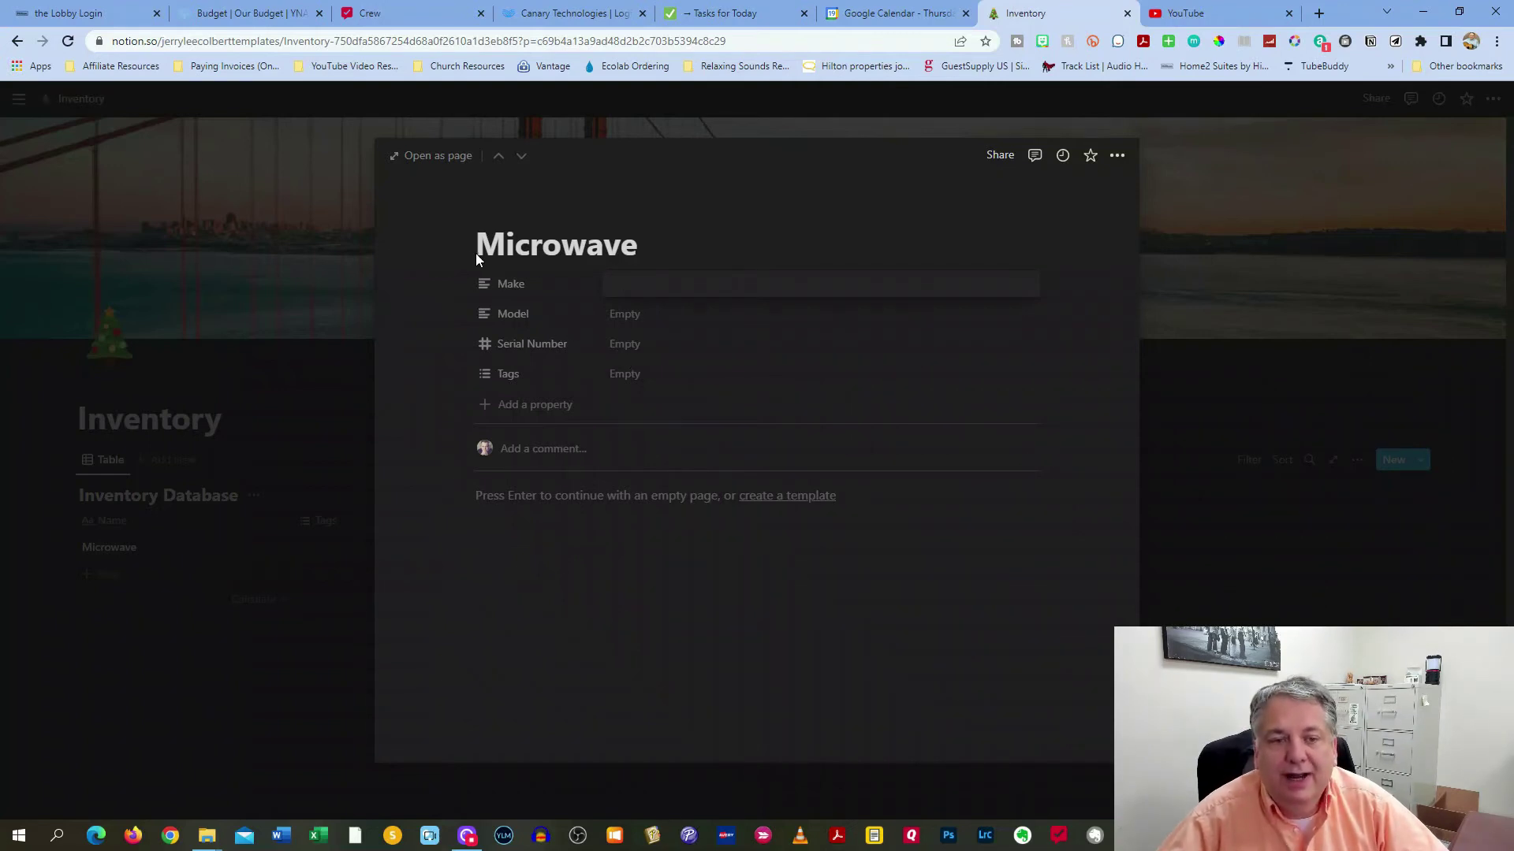
Change the Make property's type from text to Select.
{"action": "left_click", "coordinate": [511, 284]}
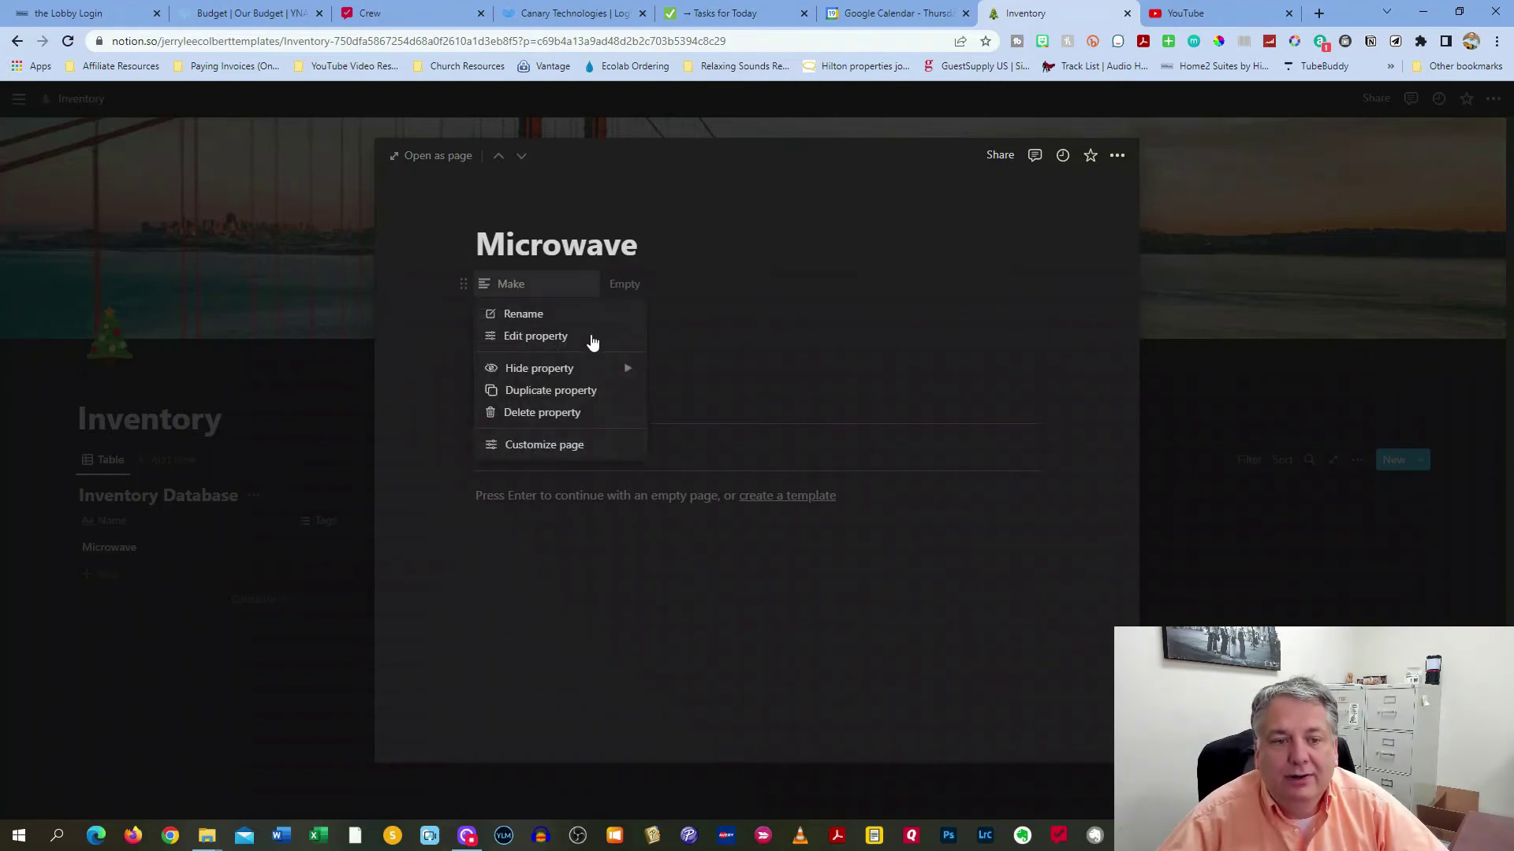
{"action": "left_click", "coordinate": [559, 336]}
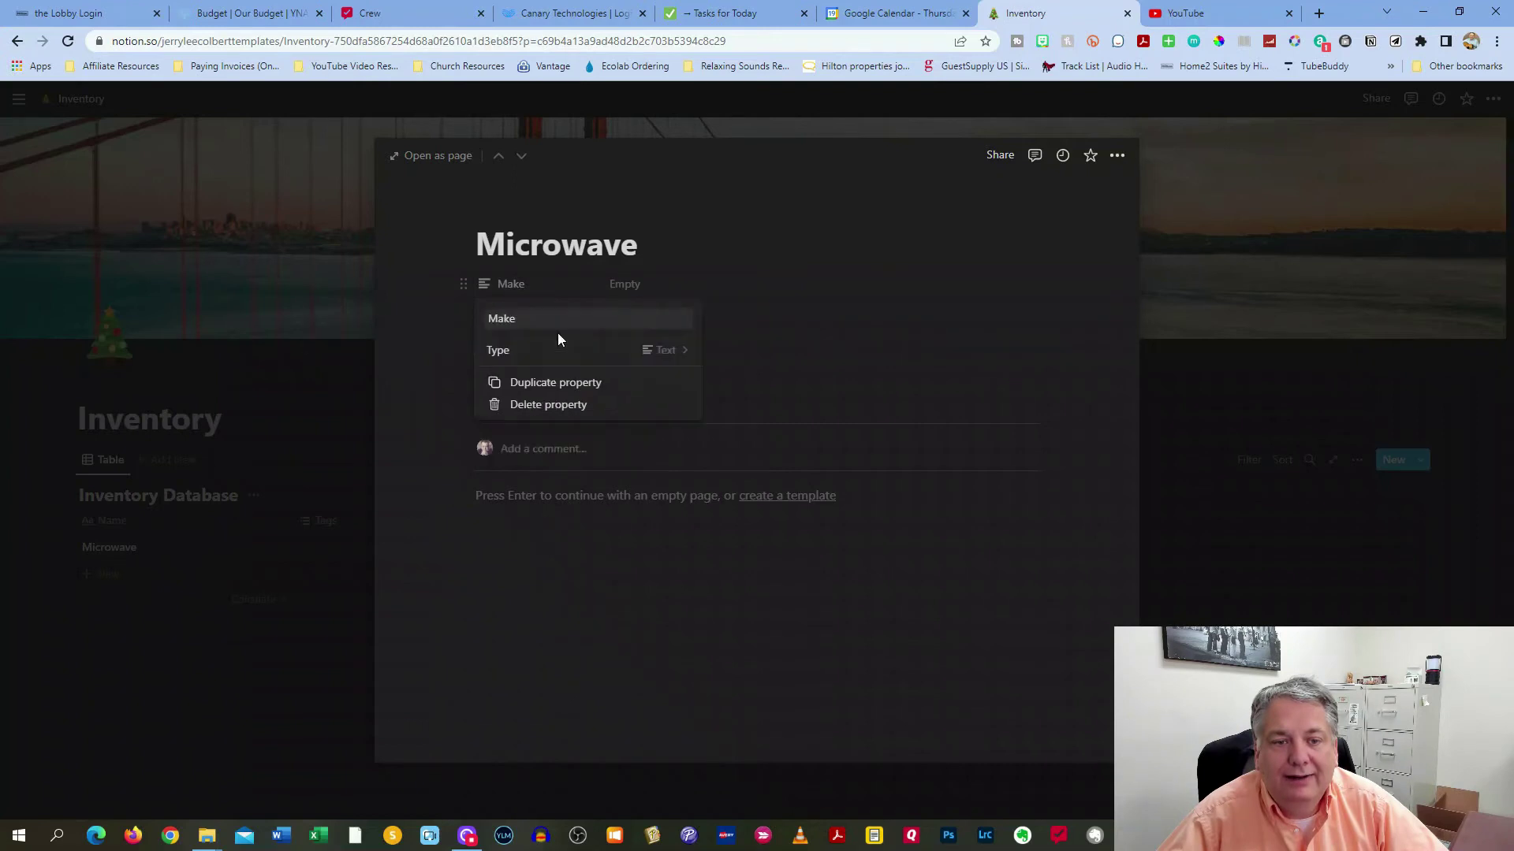
{"action": "left_click", "coordinate": [669, 350]}
{"action": "left_click", "coordinate": [554, 433]}
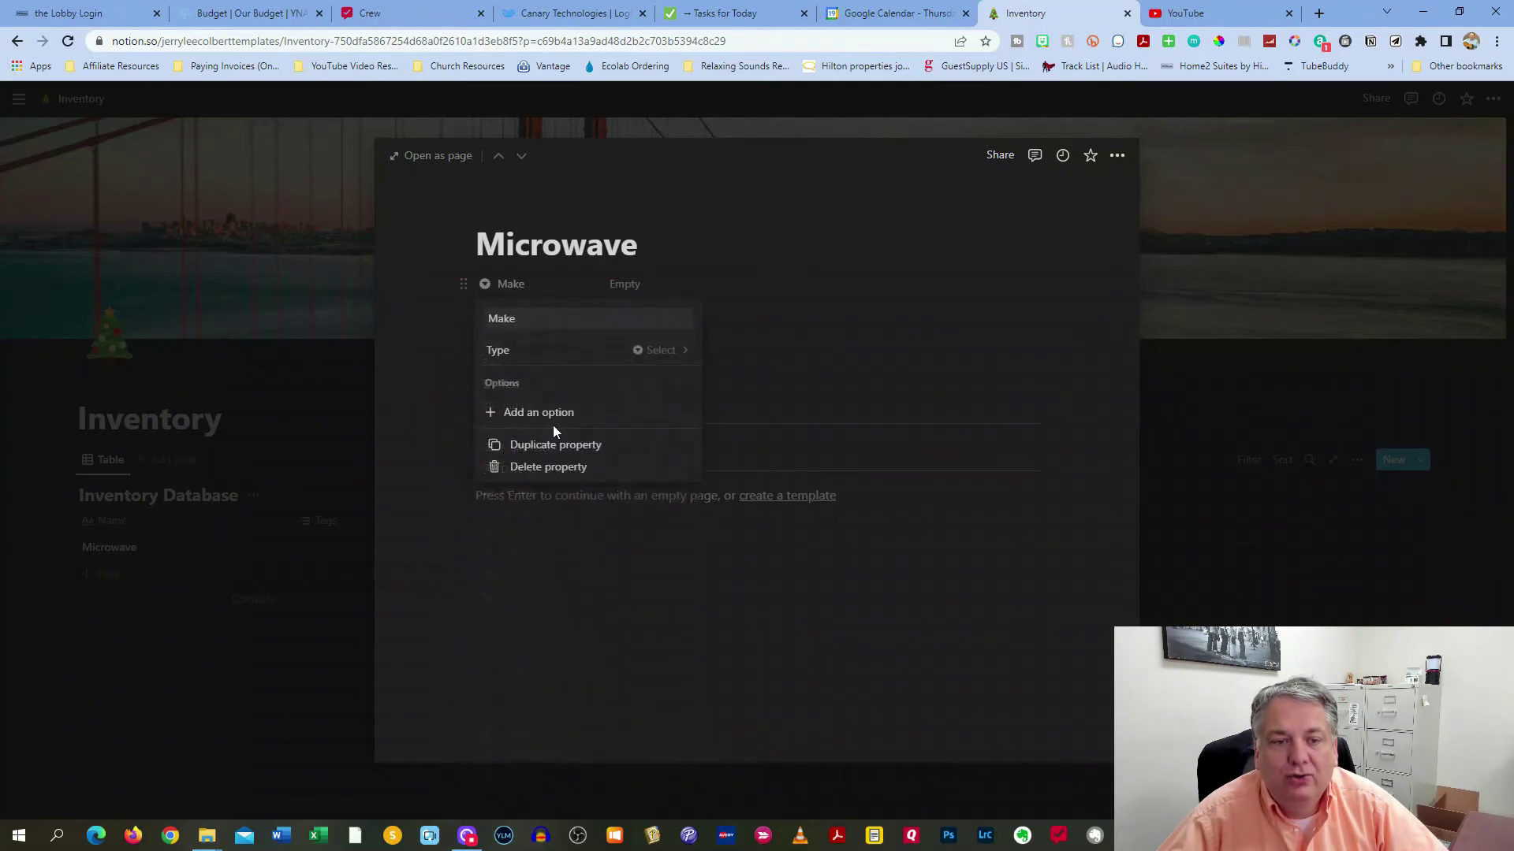
{"action": "left_click", "coordinate": [410, 342]}
Create the option GE as the Microwave's Make and return to the Inventory Database table.
{"action": "left_click", "coordinate": [648, 290]}
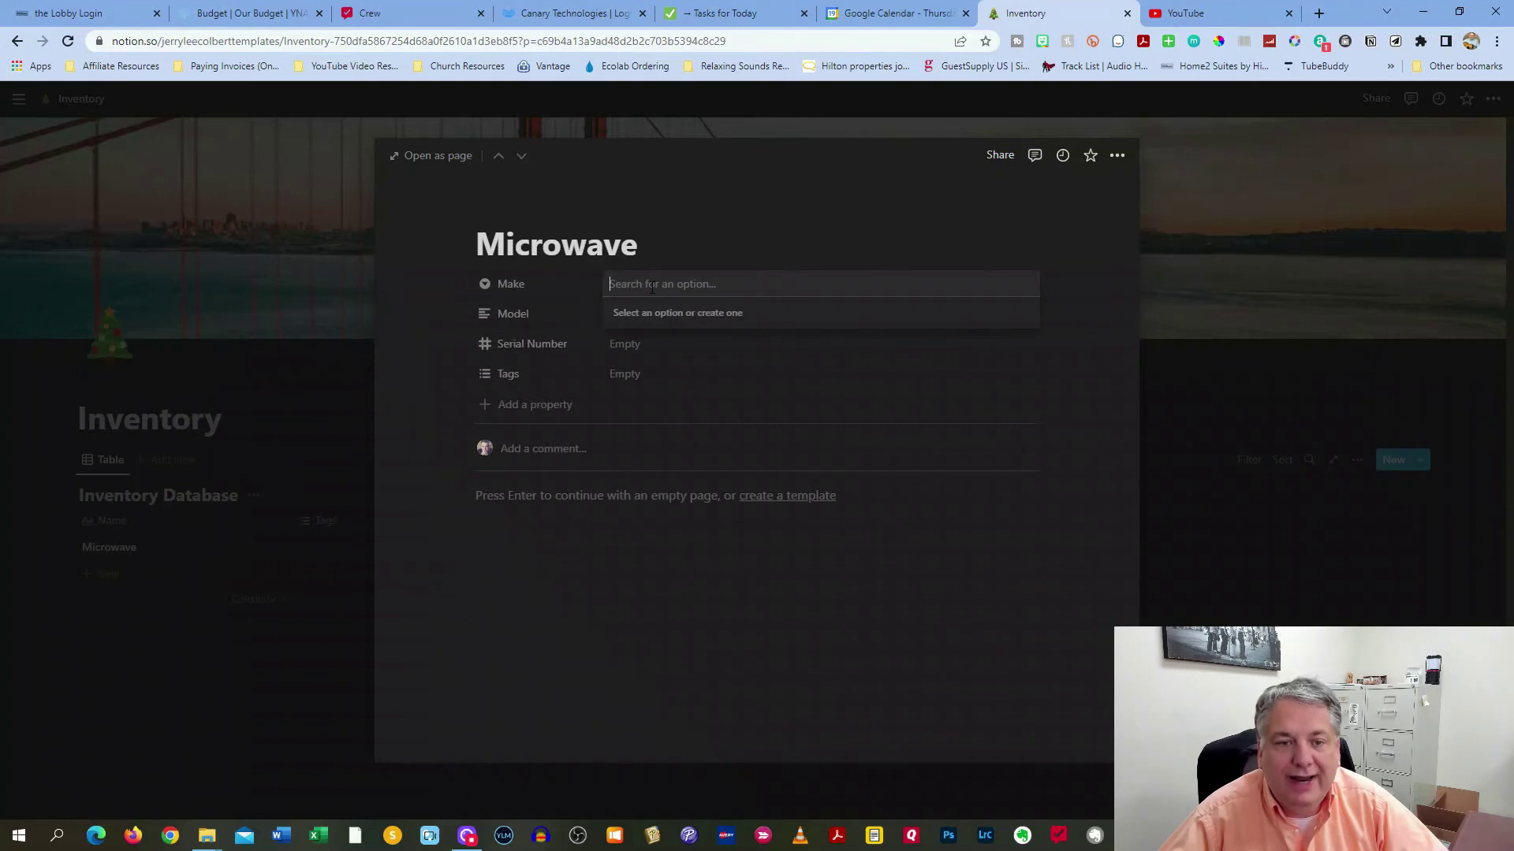
{"action": "type", "text": "GE"}
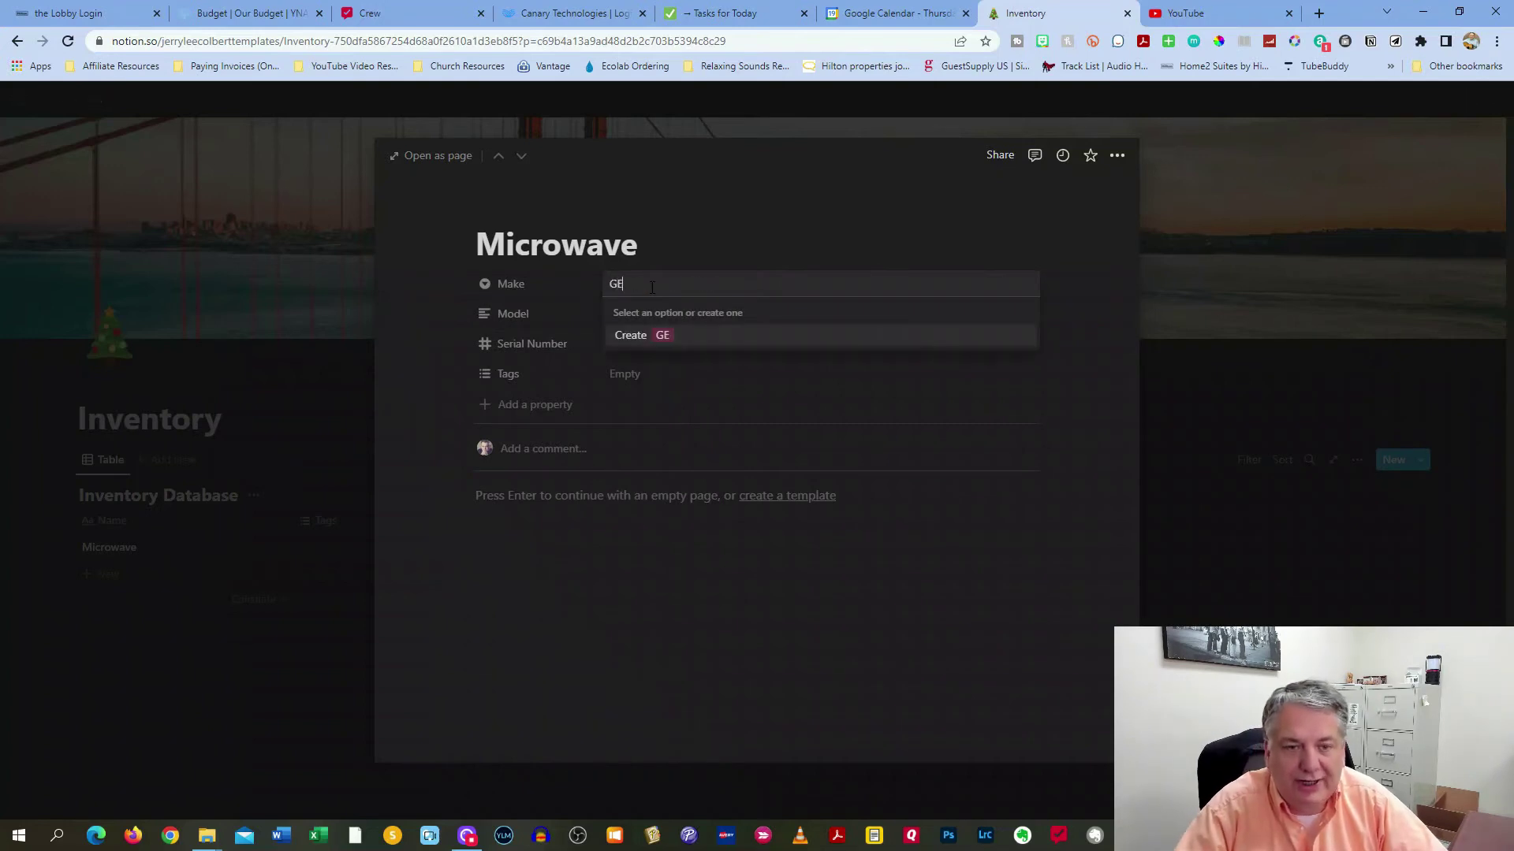
{"action": "left_click", "coordinate": [666, 341]}
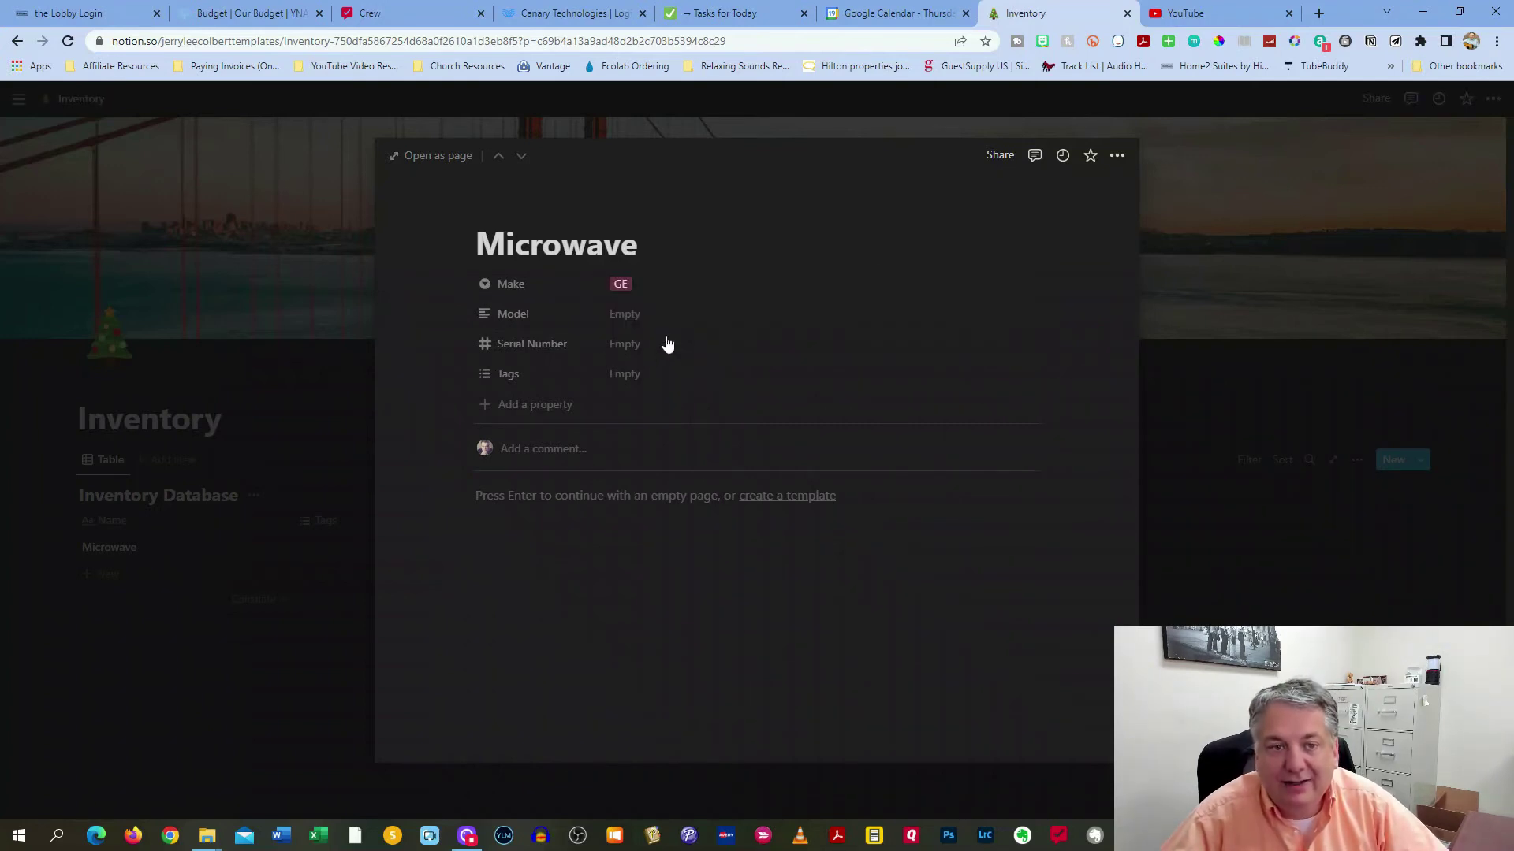
{"action": "left_click", "coordinate": [600, 588]}
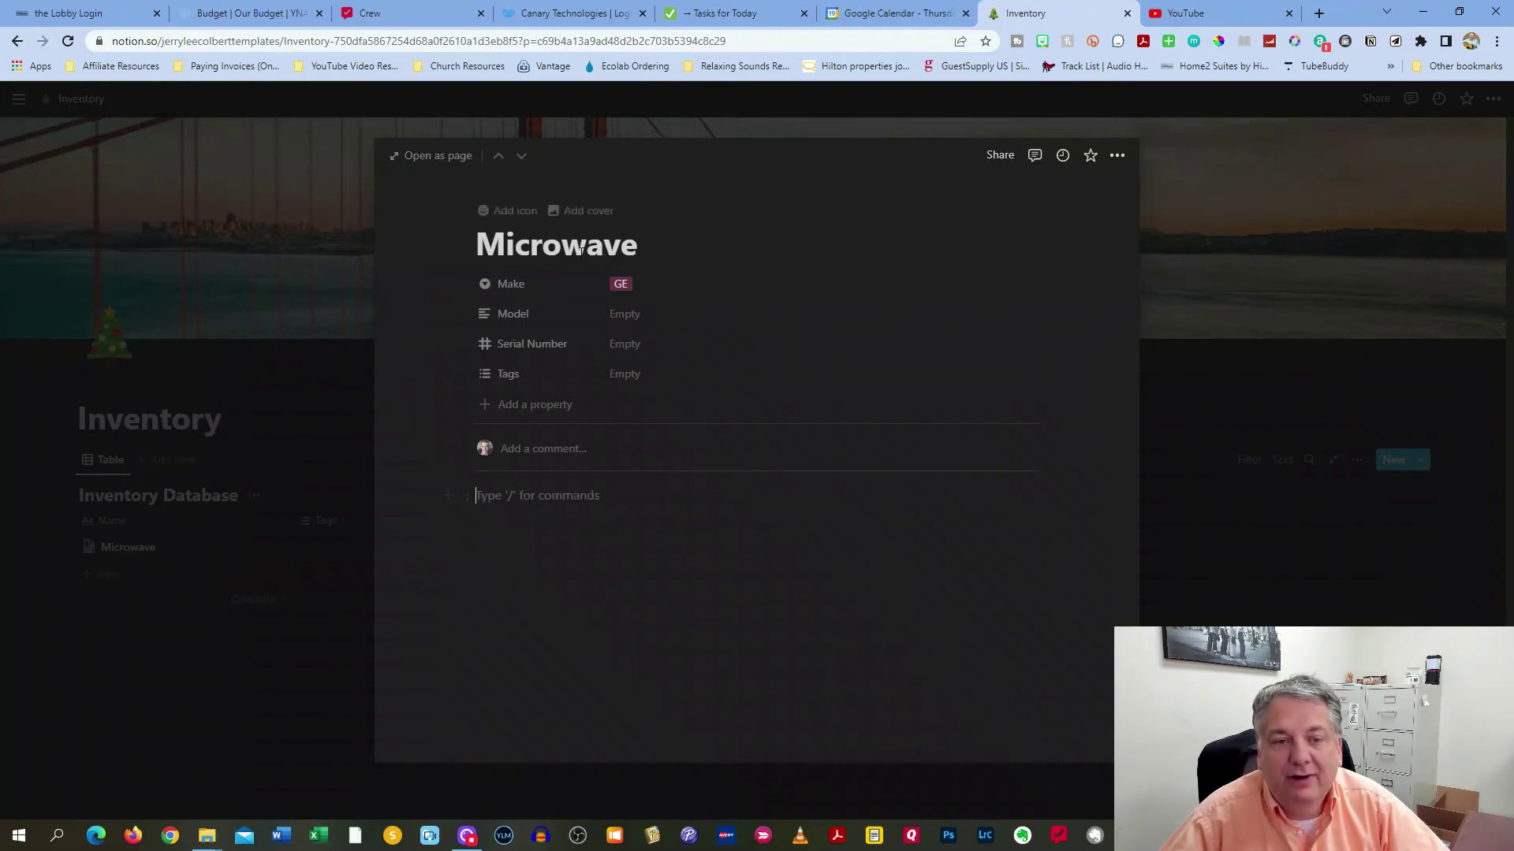
{"action": "left_click", "coordinate": [305, 645]}
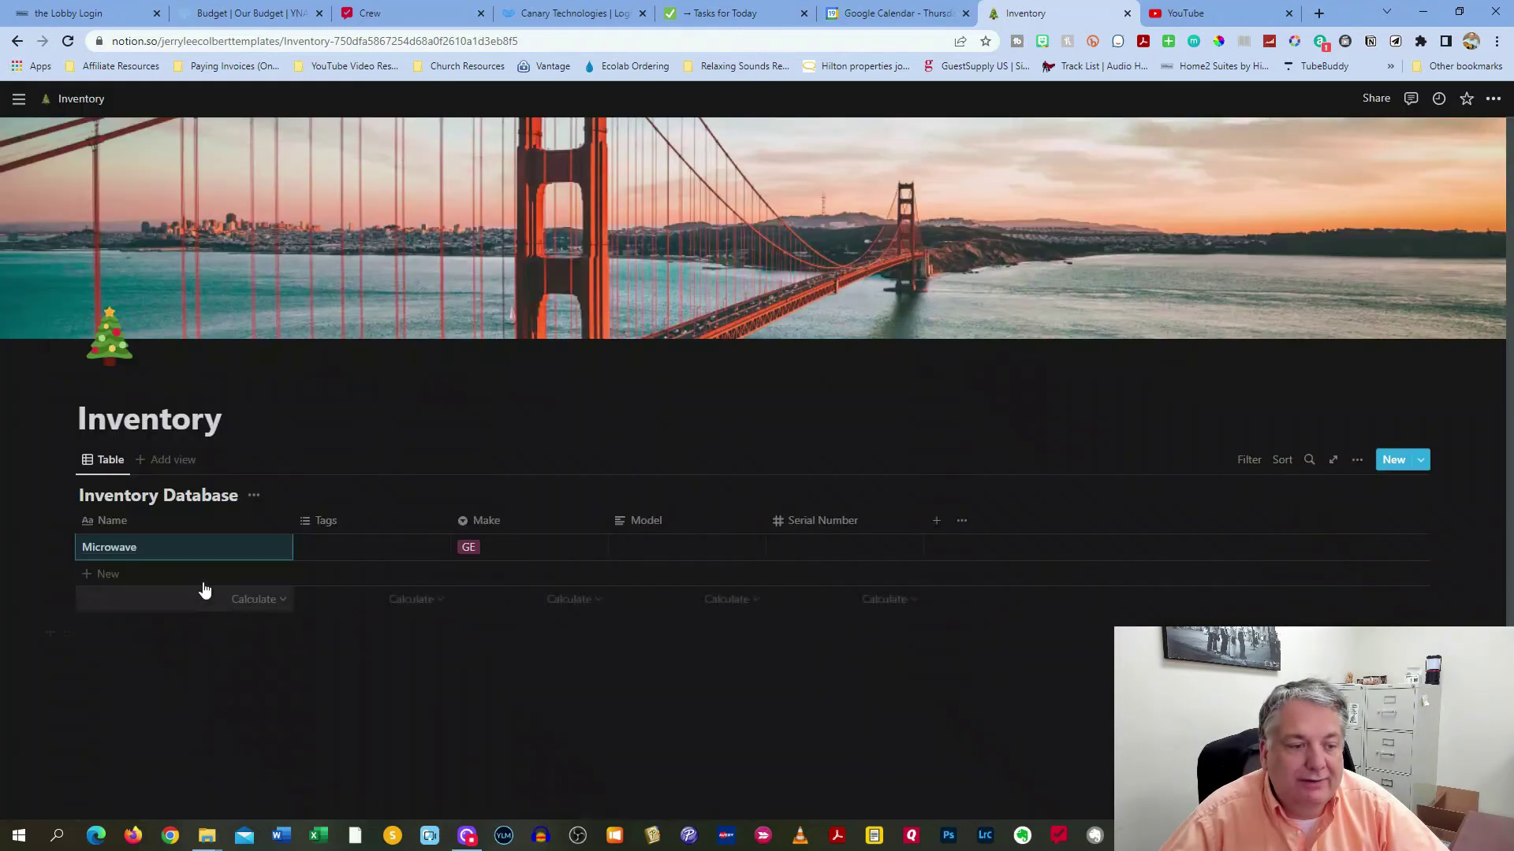
Add a new item named Refrigerator to the Inventory Database and set its Make to GE.
{"action": "left_click", "coordinate": [118, 574]}
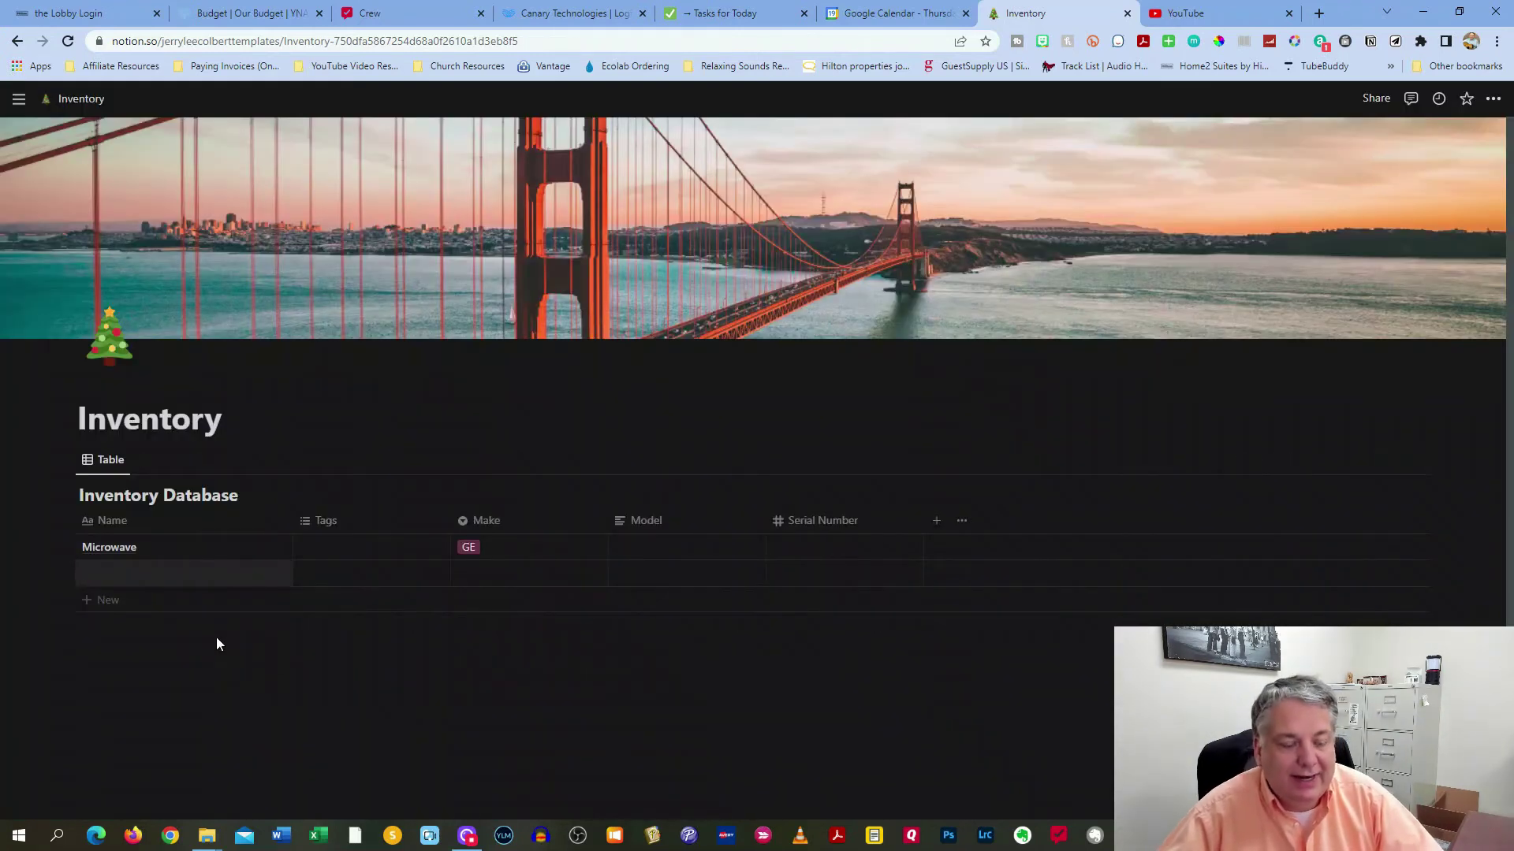
{"action": "type", "text": "Refrigerator"}
{"action": "key", "text": "Escape"}
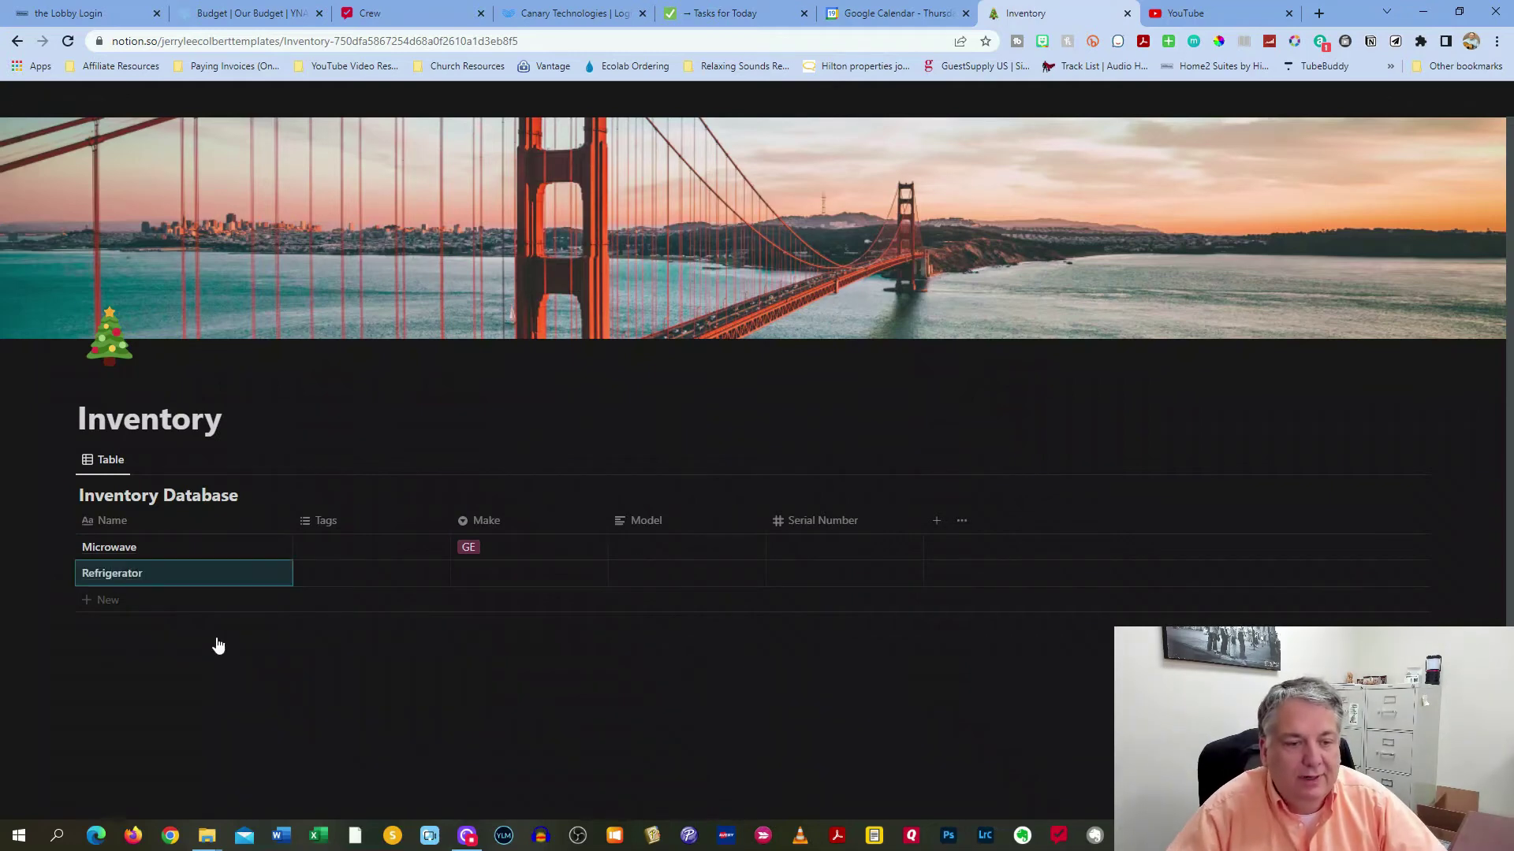
{"action": "left_click", "coordinate": [487, 571]}
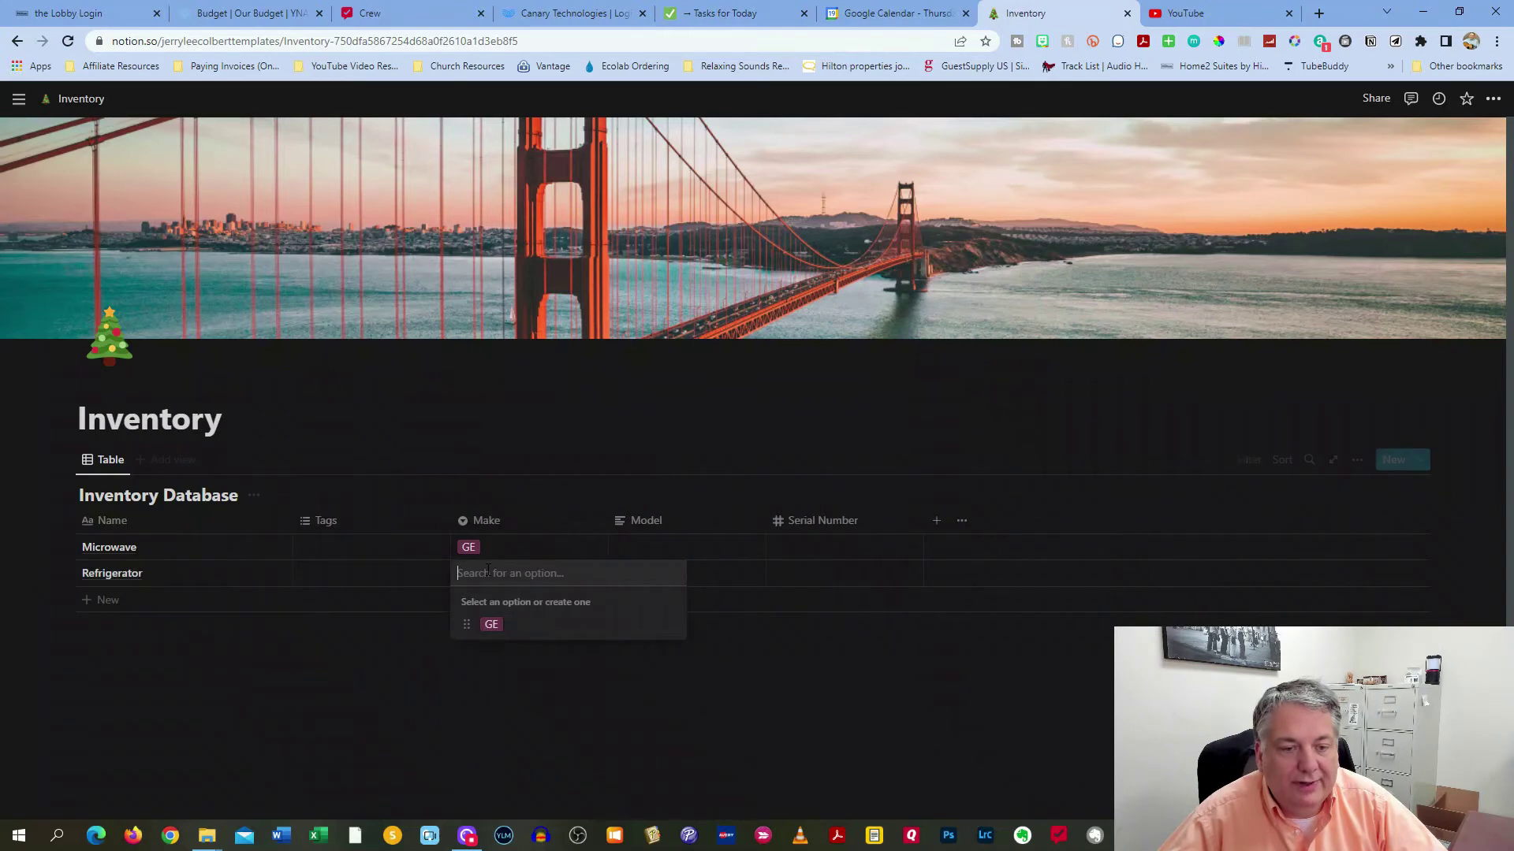
{"action": "left_click", "coordinate": [492, 625]}
{"action": "left_click", "coordinate": [425, 660]}
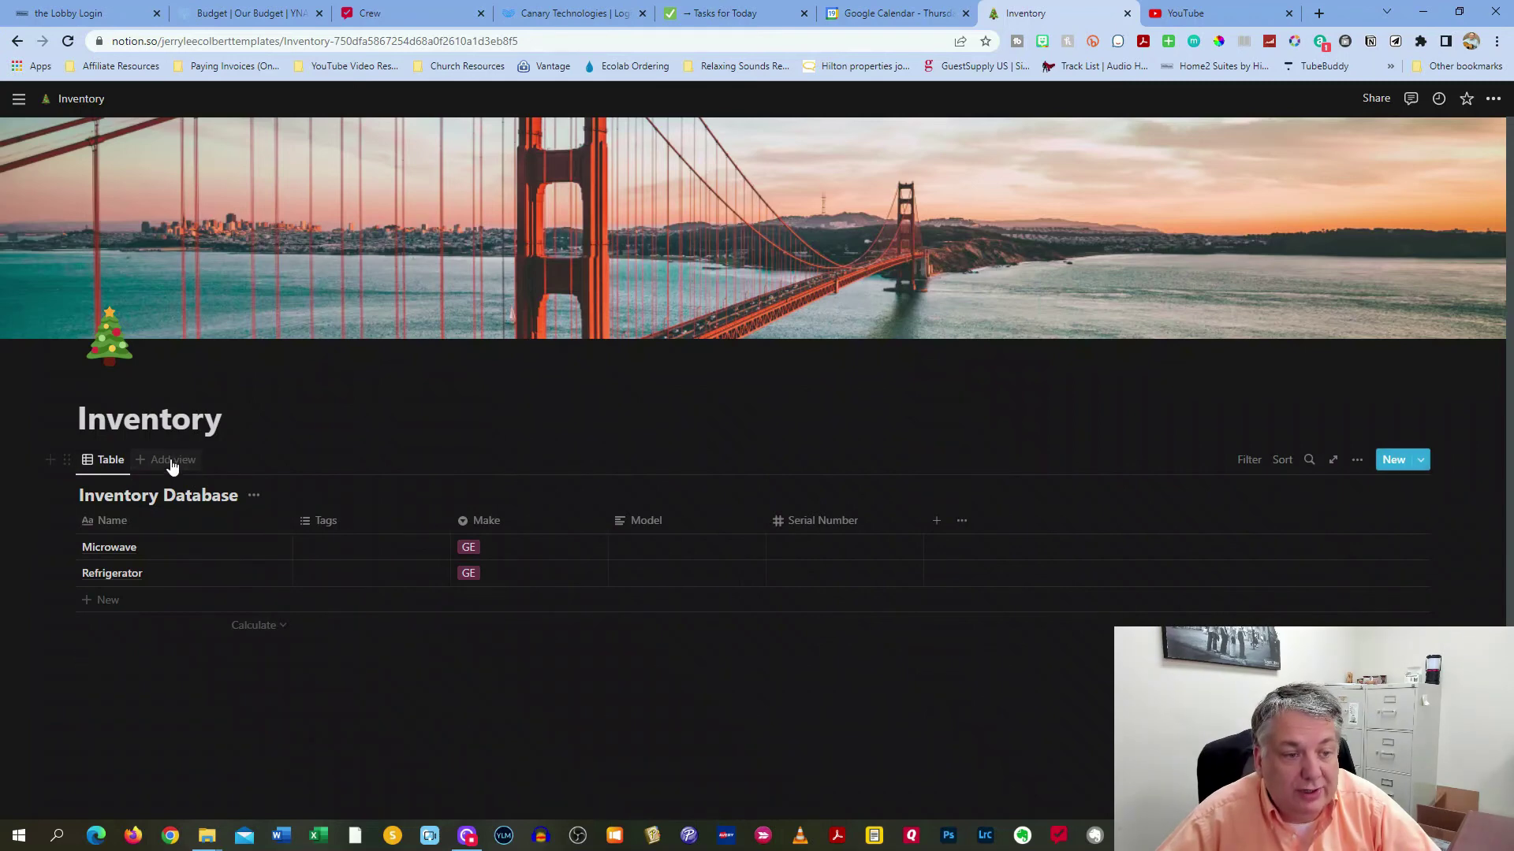
Add a new view with the Gallery layout to the Inventory Database.
{"action": "left_click", "coordinate": [170, 465]}
{"action": "left_click", "coordinate": [1386, 631]}
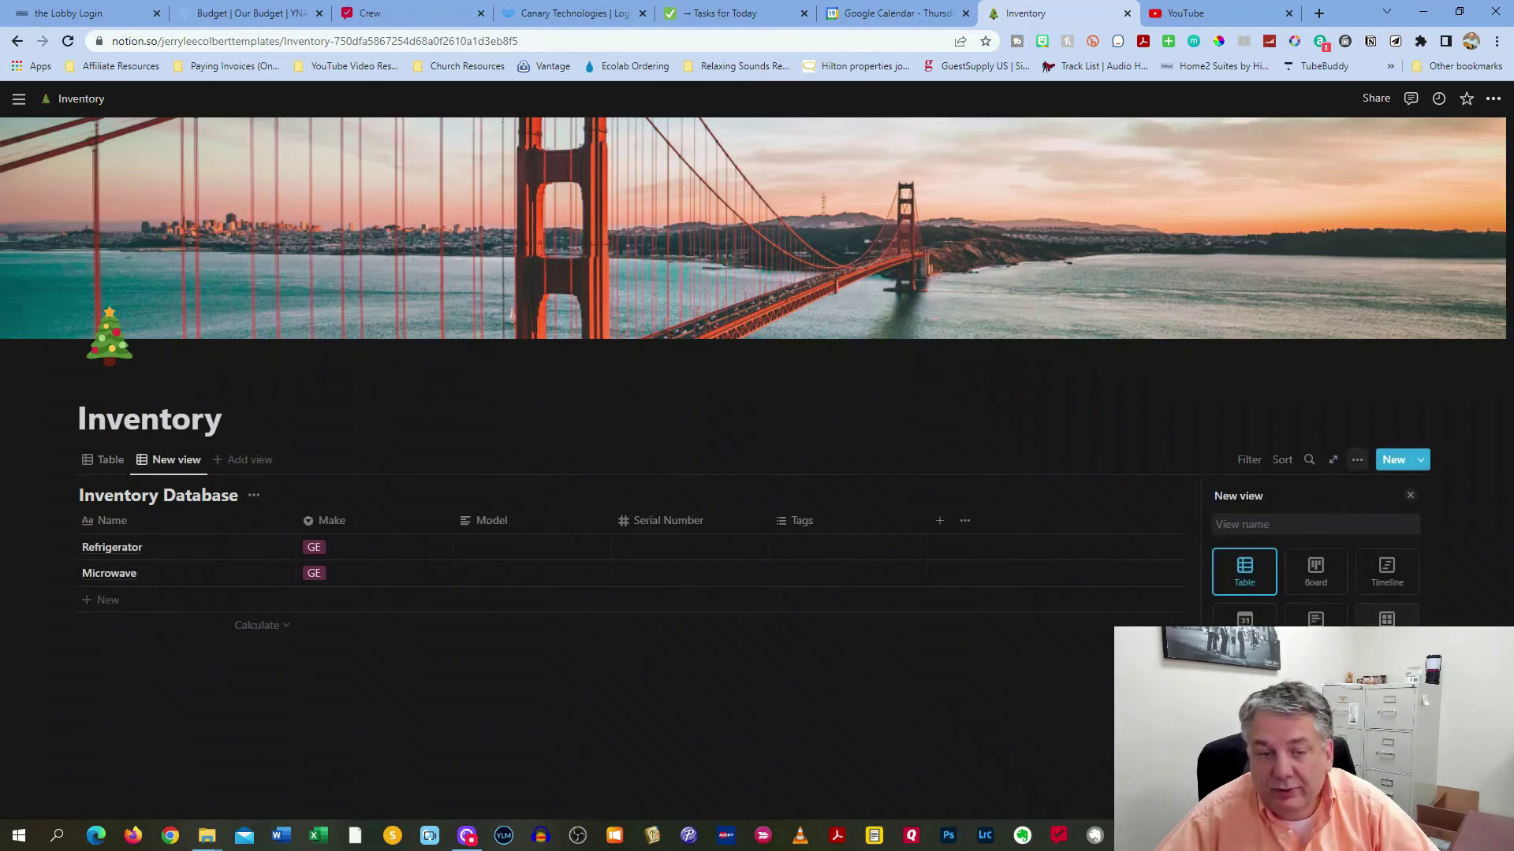
{"action": "left_click", "coordinate": [203, 597]}
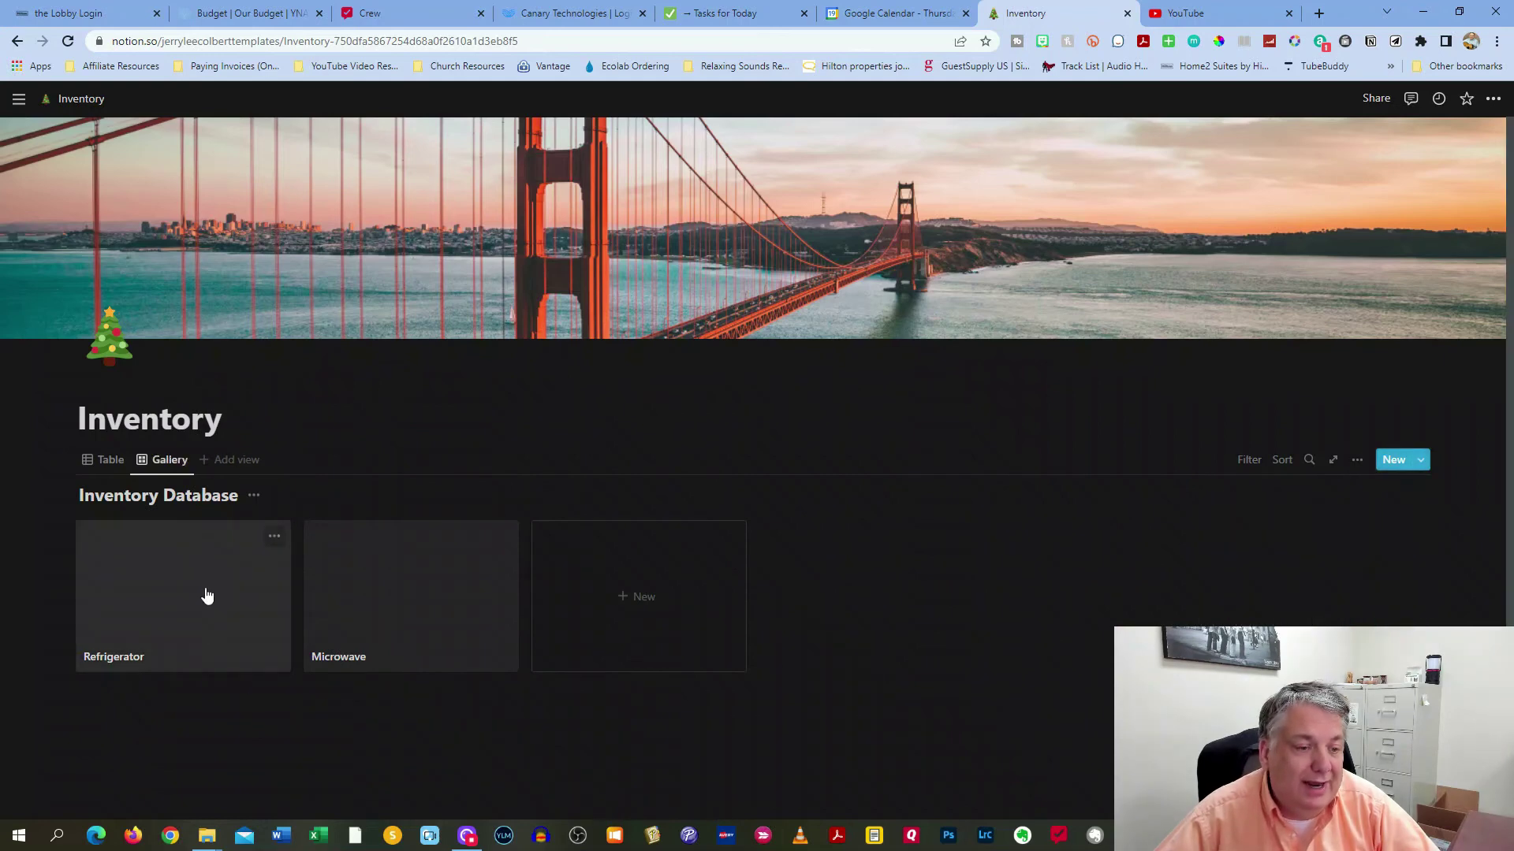
Open the Refrigerator card and give its page a red telephone icon.
{"action": "left_click", "coordinate": [203, 598]}
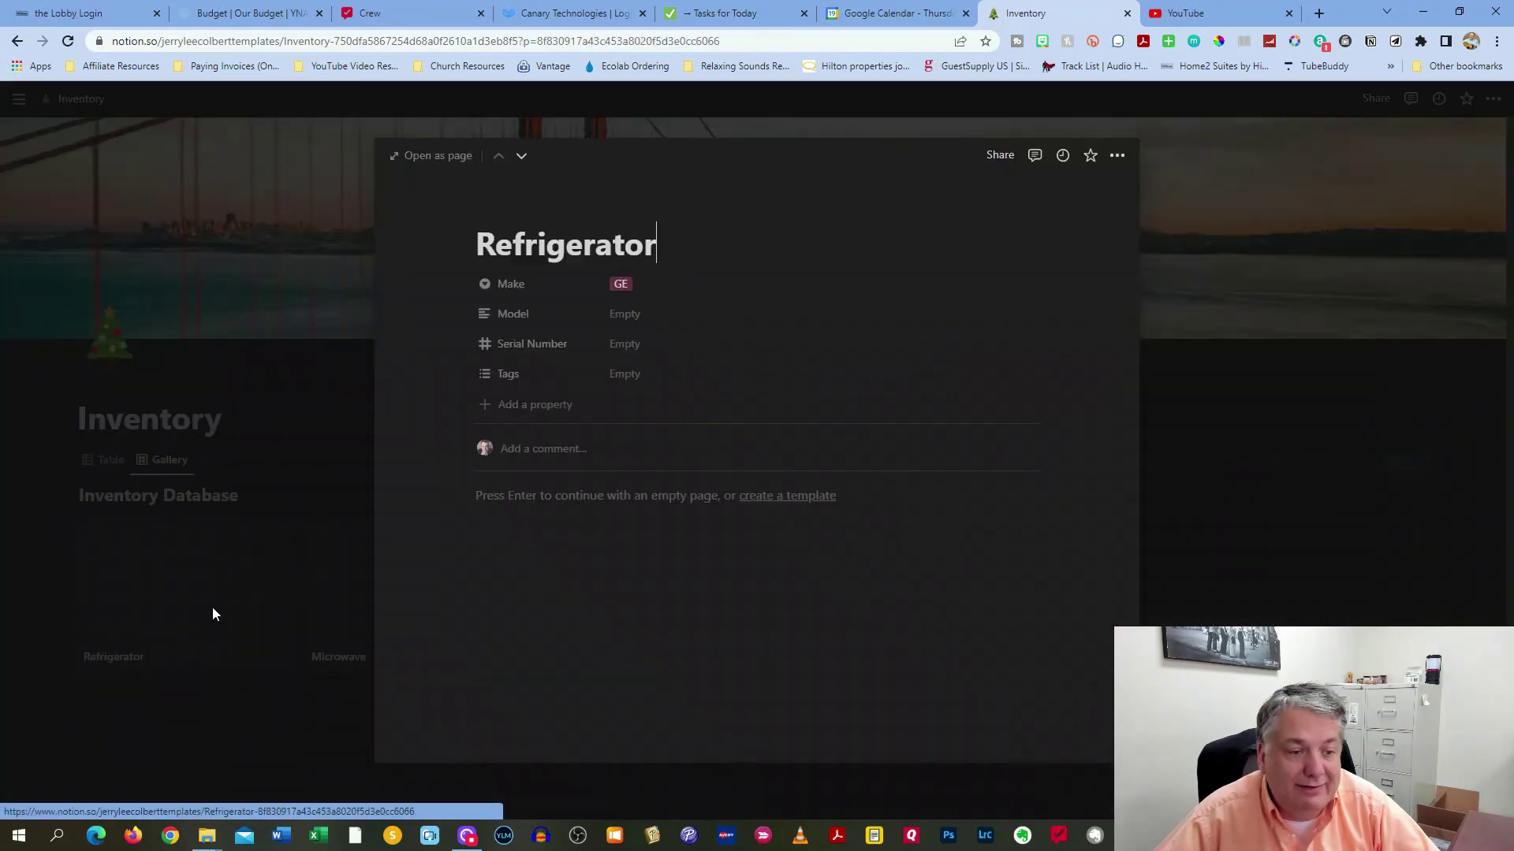
{"action": "left_click", "coordinate": [522, 210]}
{"action": "left_click", "coordinate": [511, 285]}
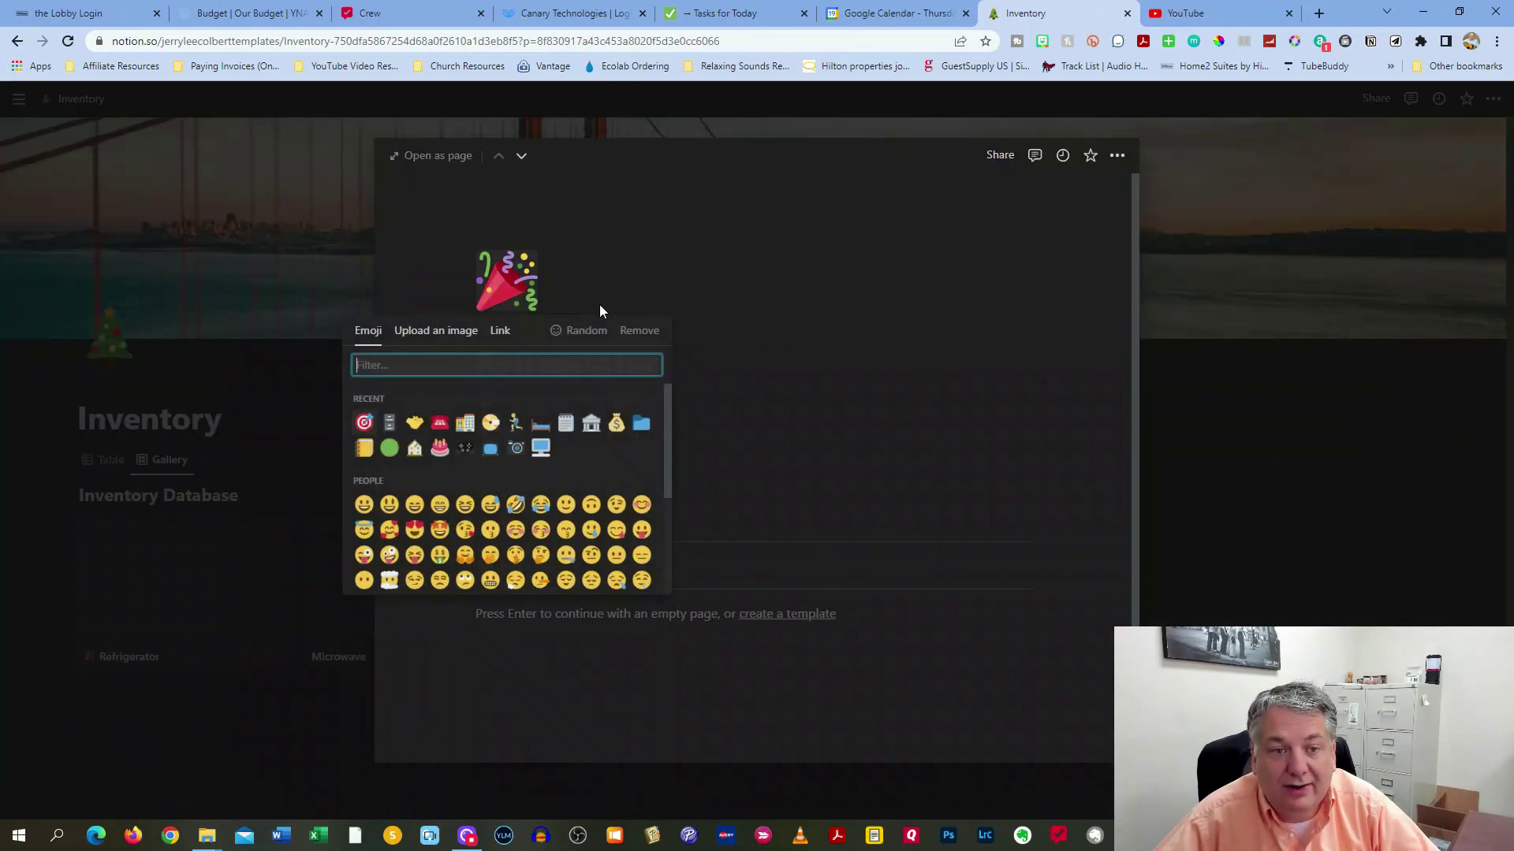
{"action": "left_click", "coordinate": [569, 328]}
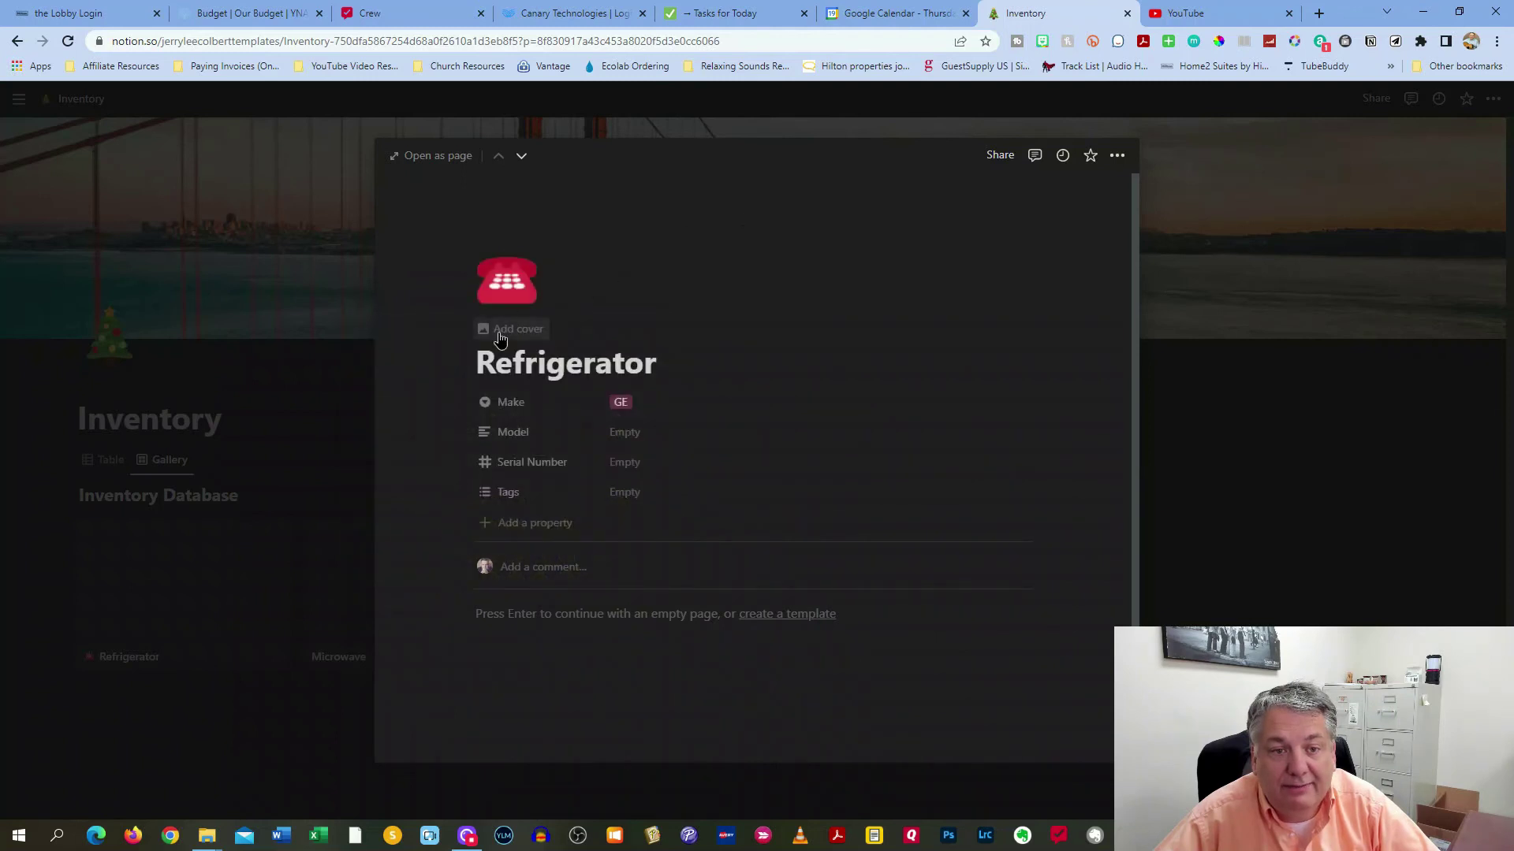
Add a solid yellow cover to the Refrigerator page and return to the gallery.
{"action": "left_click", "coordinate": [514, 328]}
{"action": "left_click", "coordinate": [920, 308]}
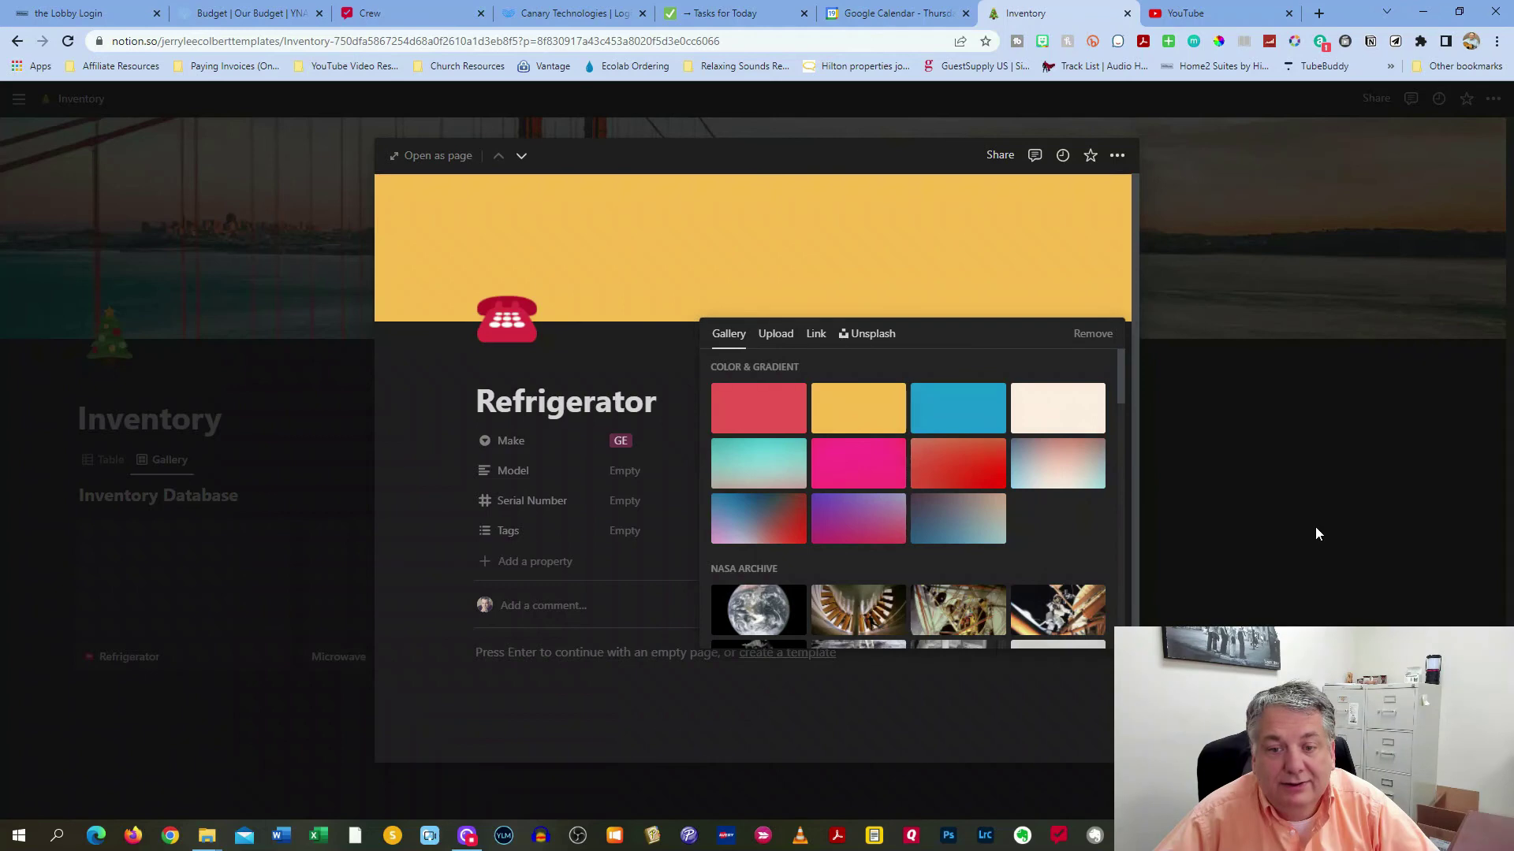
{"action": "left_click", "coordinate": [1285, 590]}
{"action": "left_click", "coordinate": [1298, 581]}
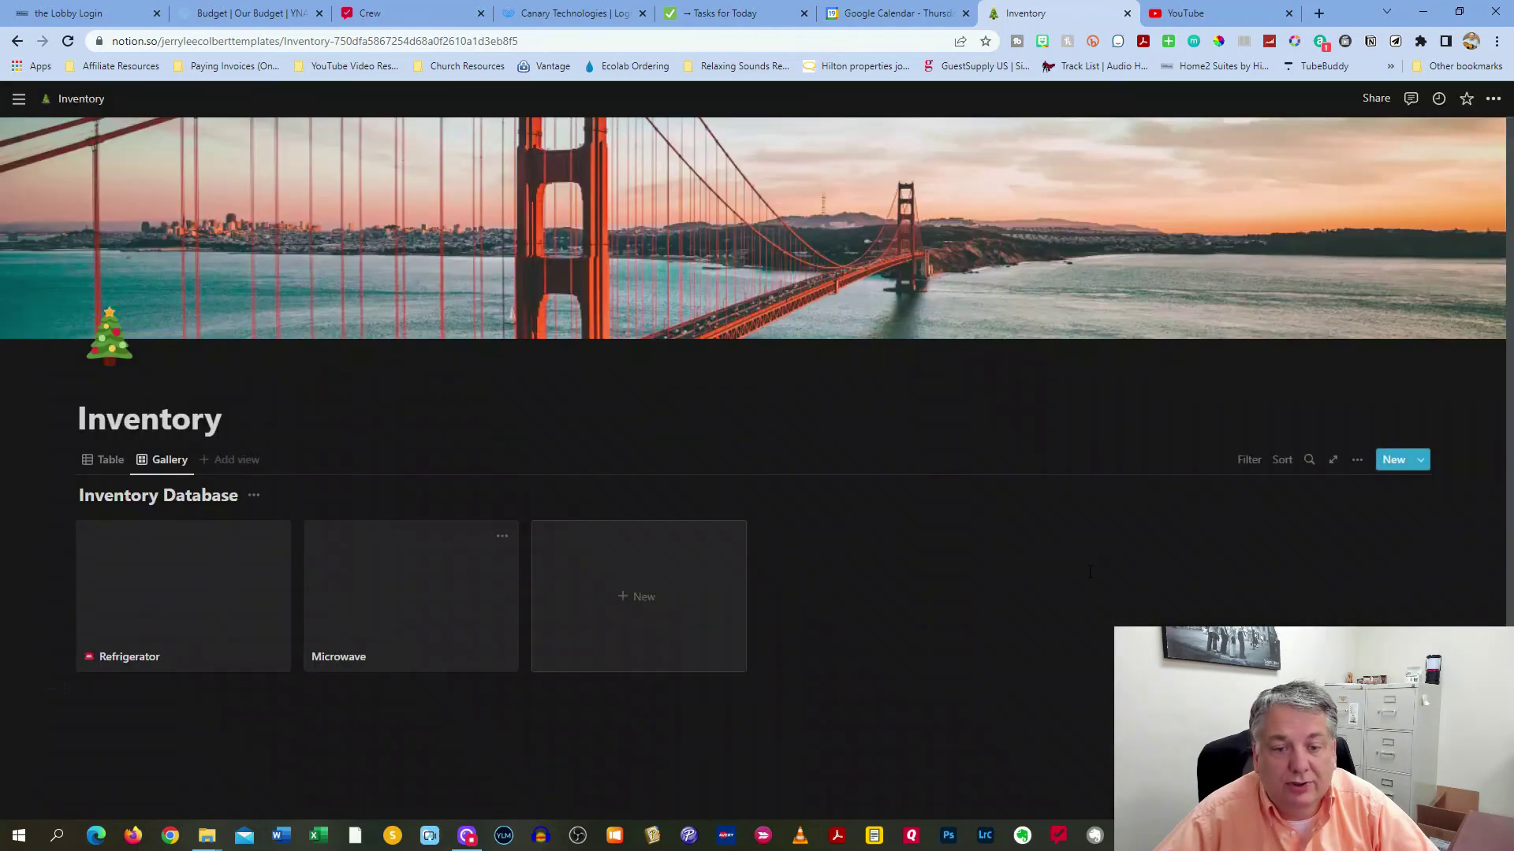
Change the Gallery view's layout options so that the cards preview each page's cover.
{"action": "left_click", "coordinate": [1357, 461]}
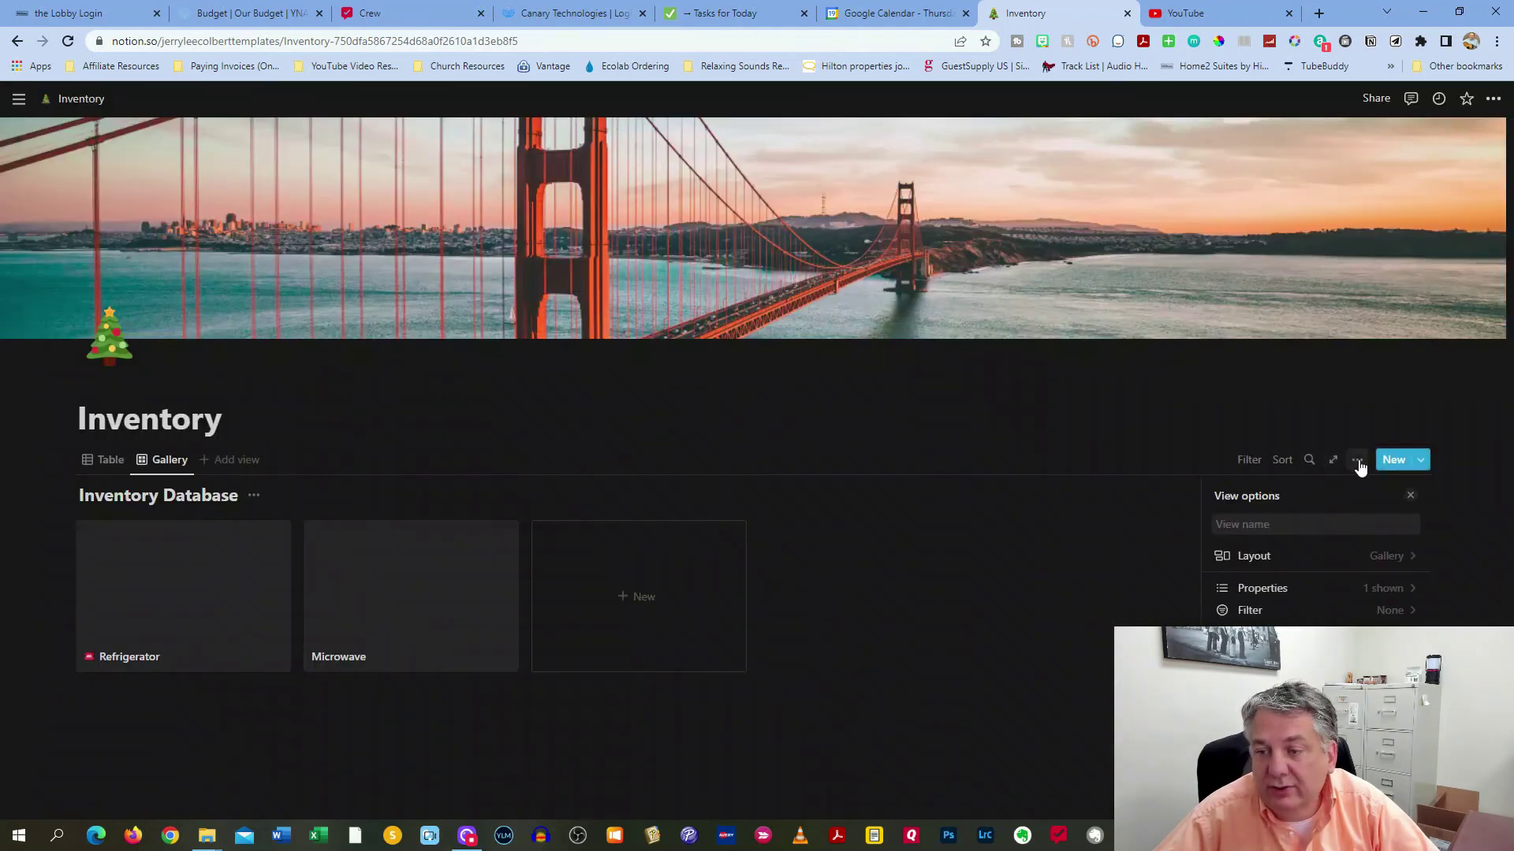
{"action": "left_click", "coordinate": [1400, 558]}
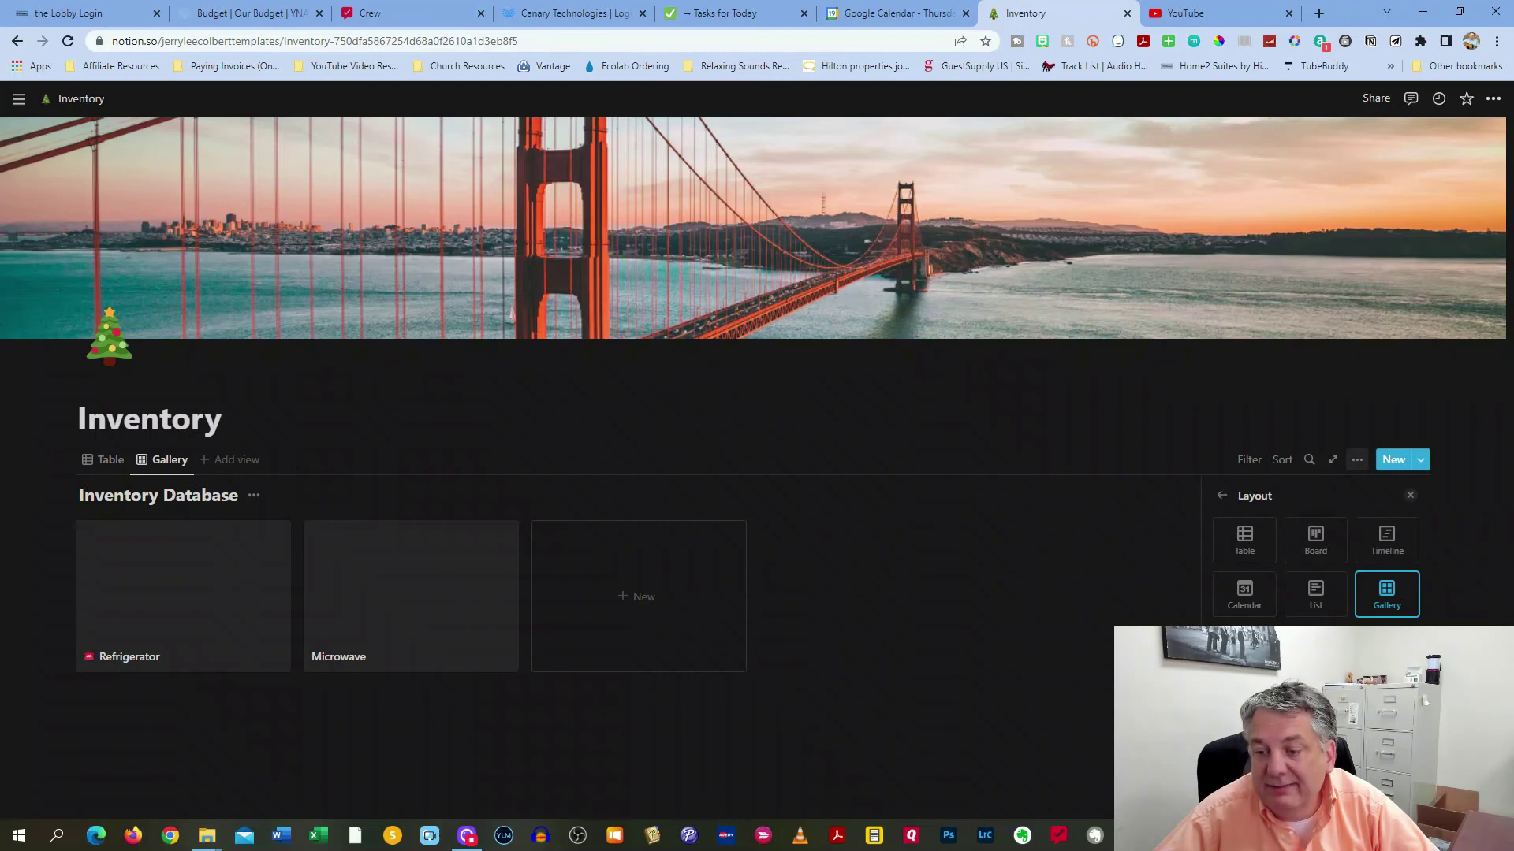
{"action": "key", "text": "Escape"}
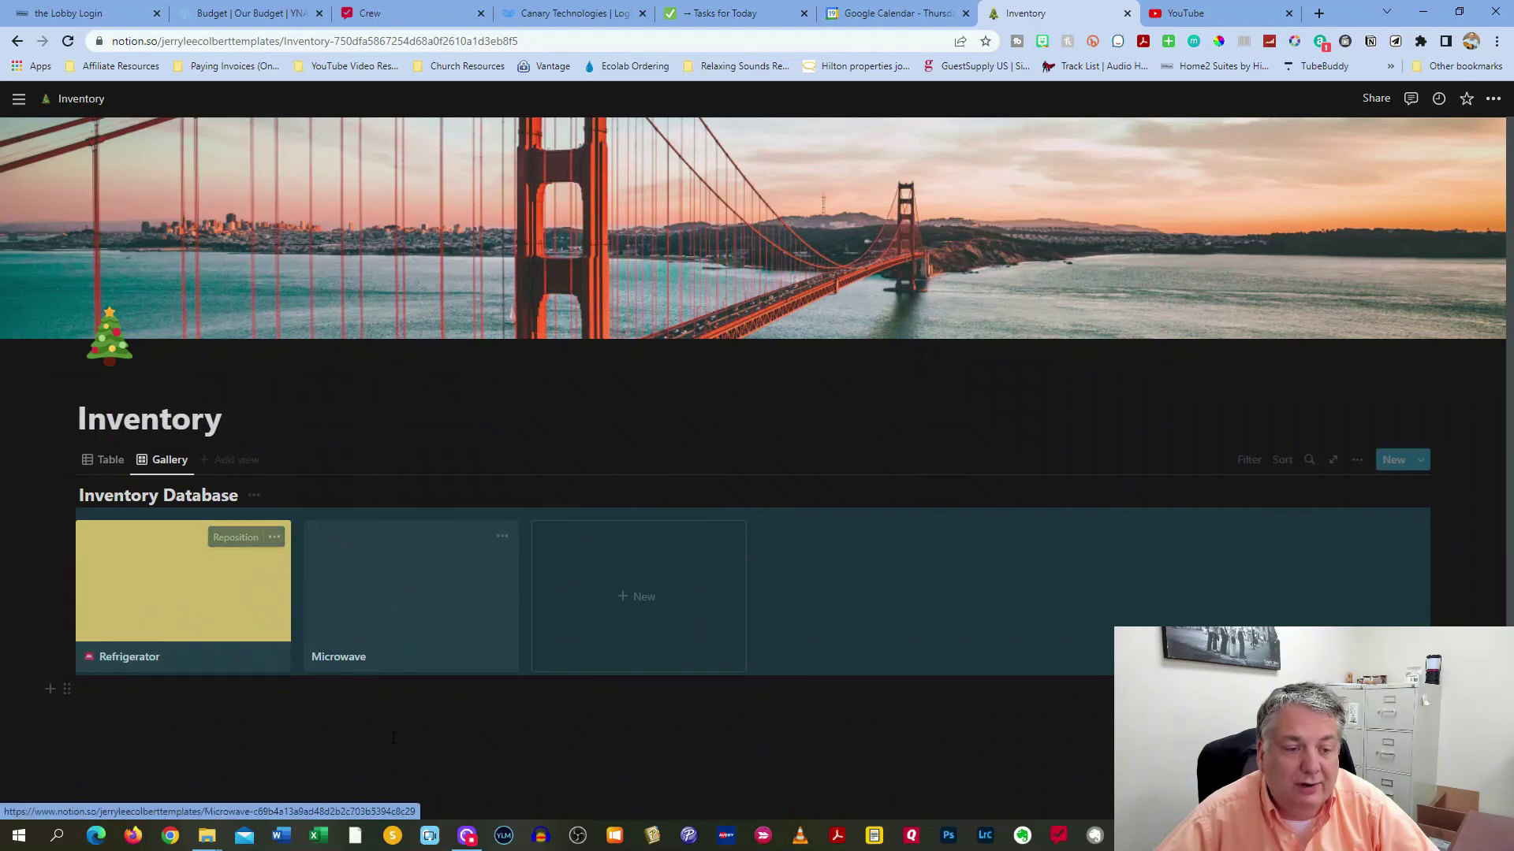
{"action": "left_click", "coordinate": [540, 691]}
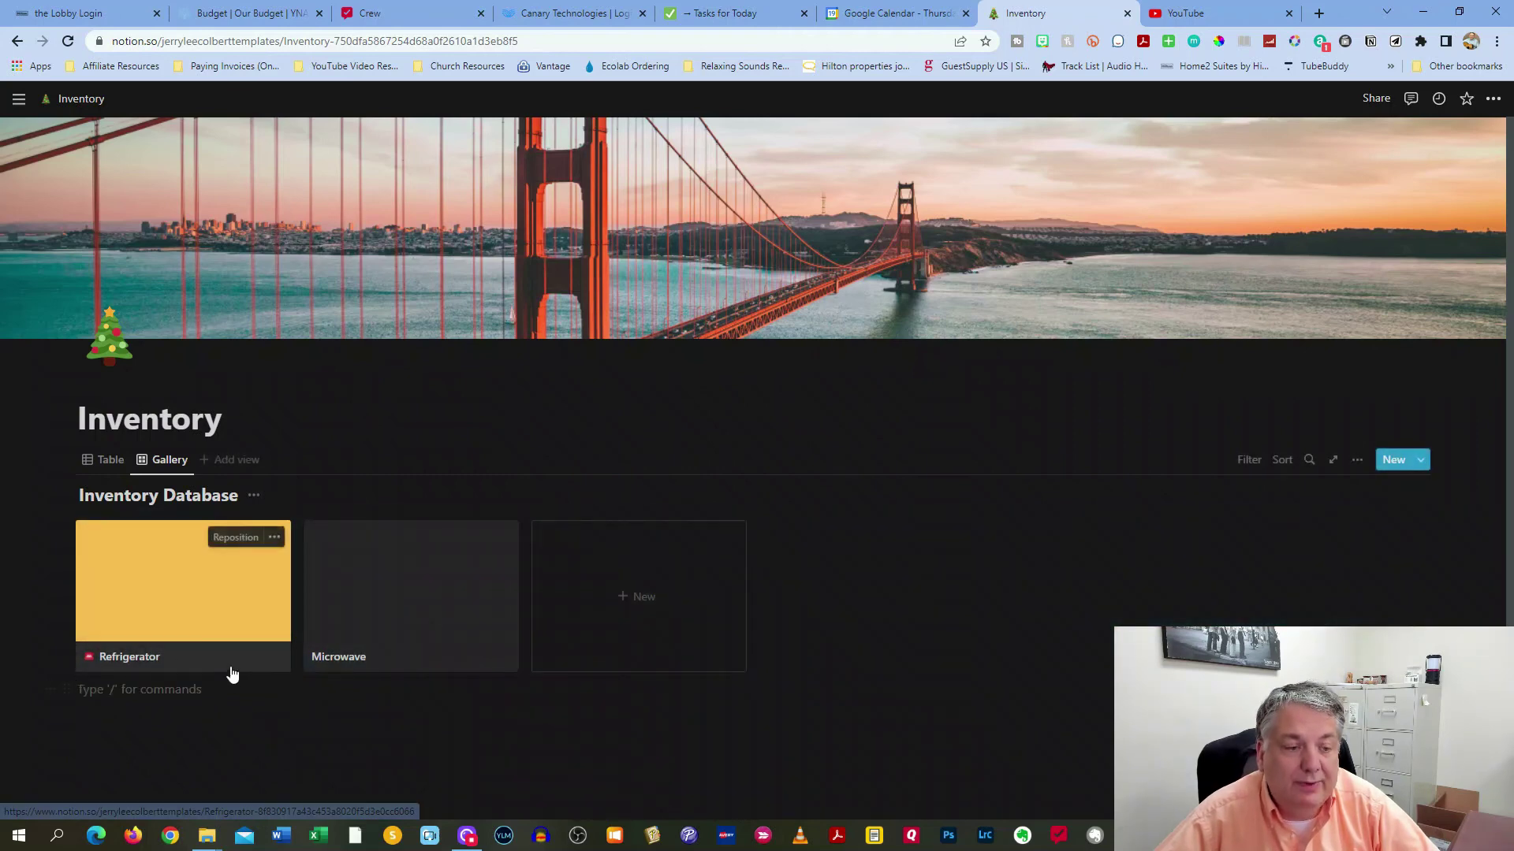
Review the Refrigerator page's properties from its gallery card and return to the gallery.
{"action": "left_click", "coordinate": [165, 661]}
{"action": "scroll", "coordinate": [760, 551], "scroll_direction": "down", "scroll_amount": 2}
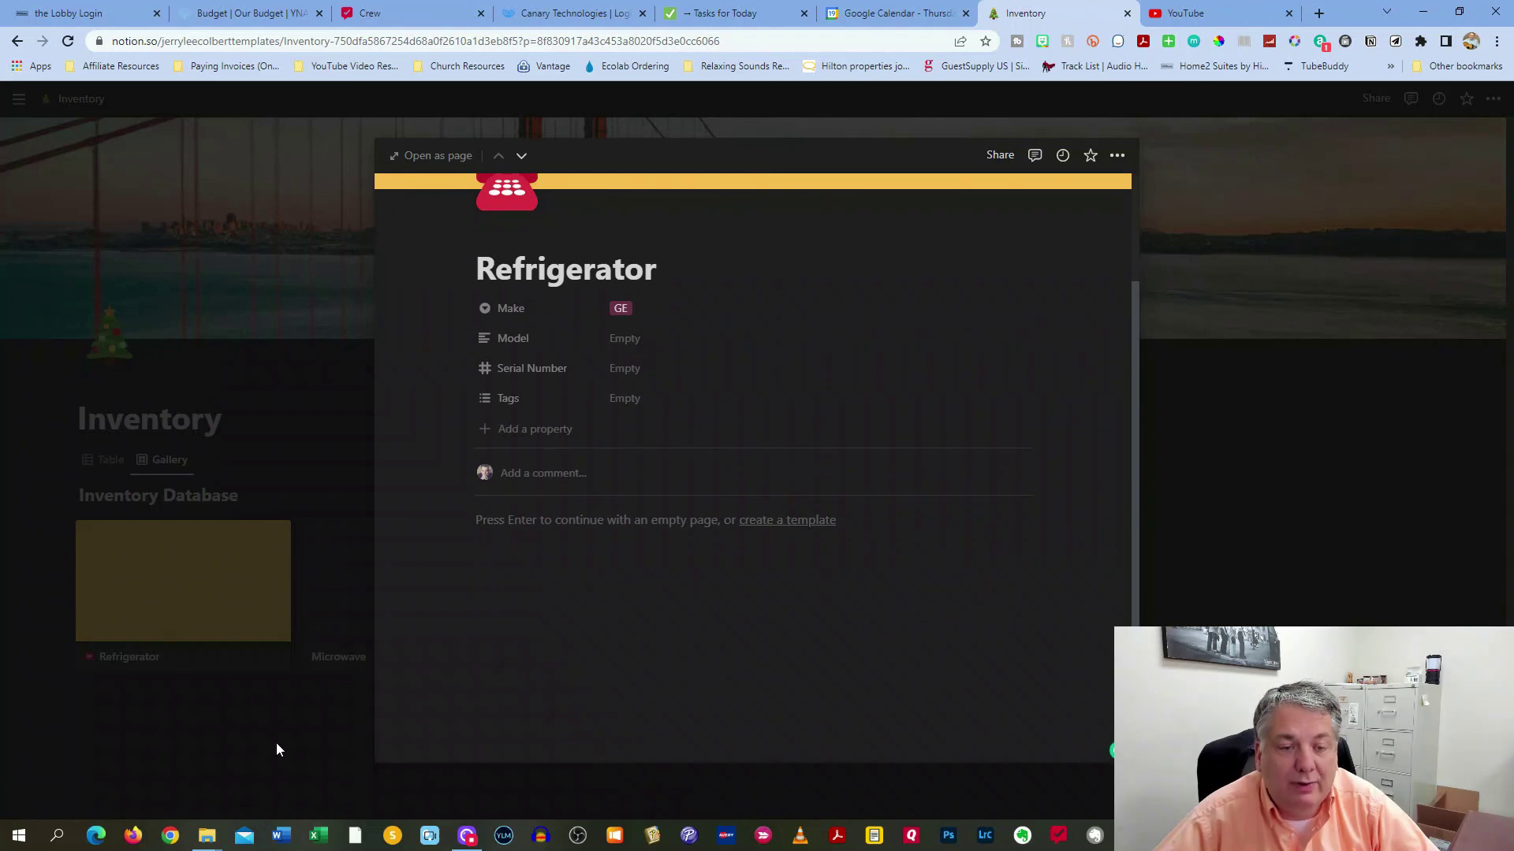
{"action": "left_click", "coordinate": [291, 712]}
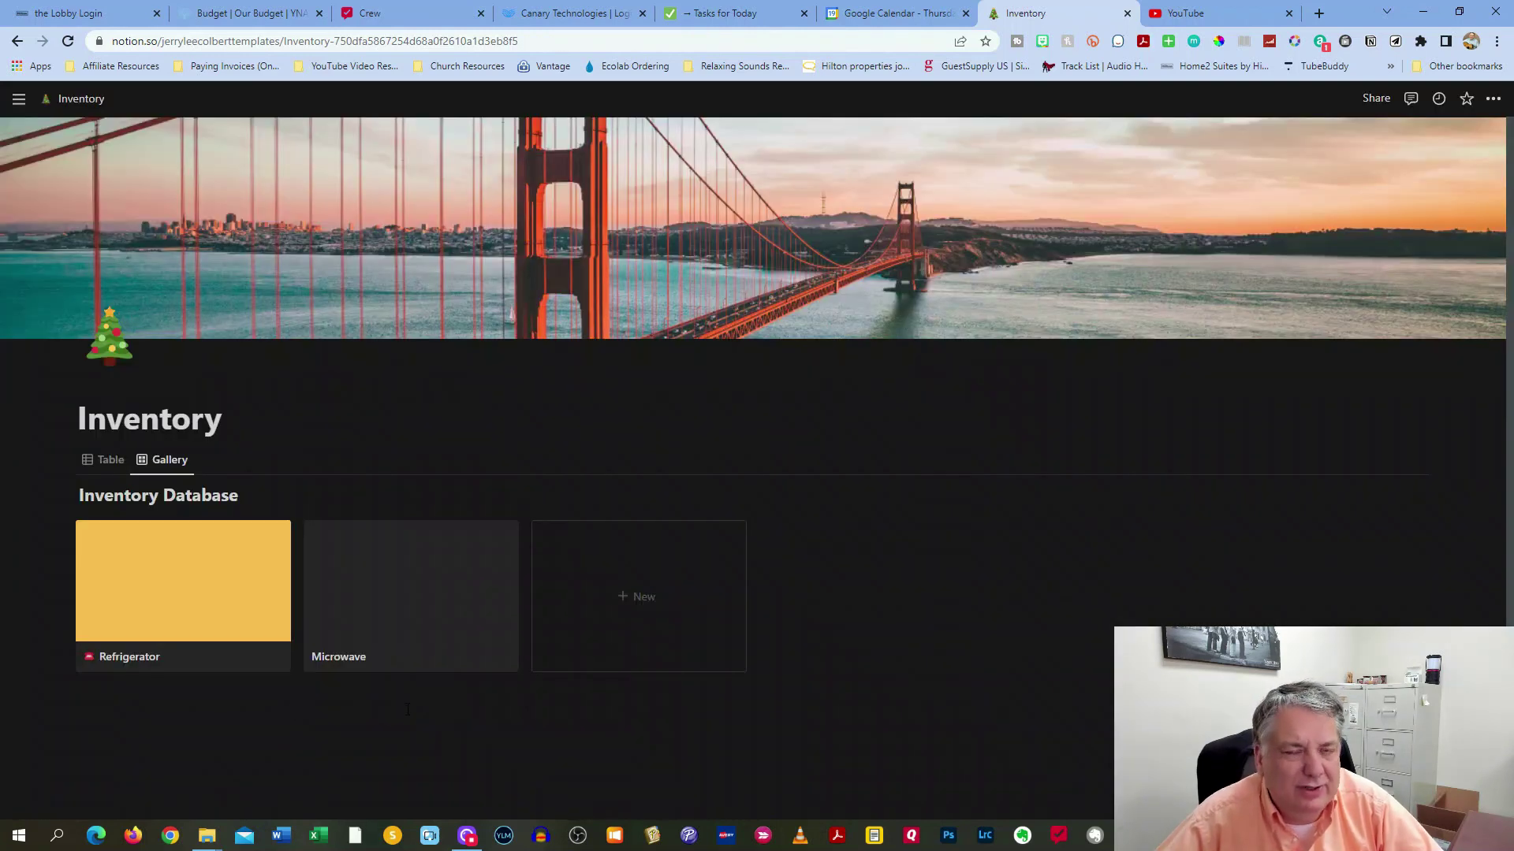